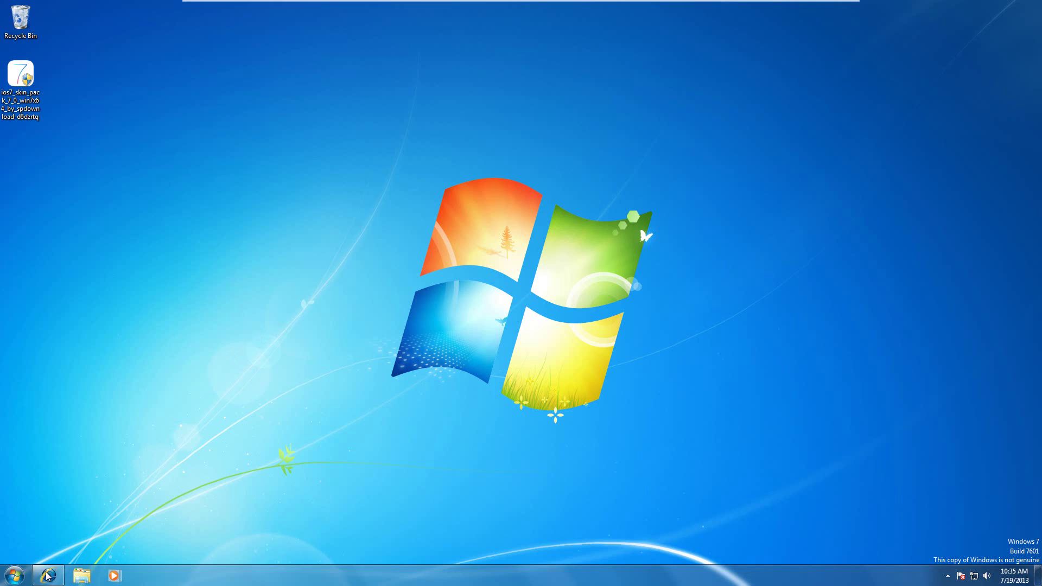
# - View the iOS7 skin pack preview screenshot at full size, fit it again, then minimize Internet Explorer
pyautogui.click(48, 575)
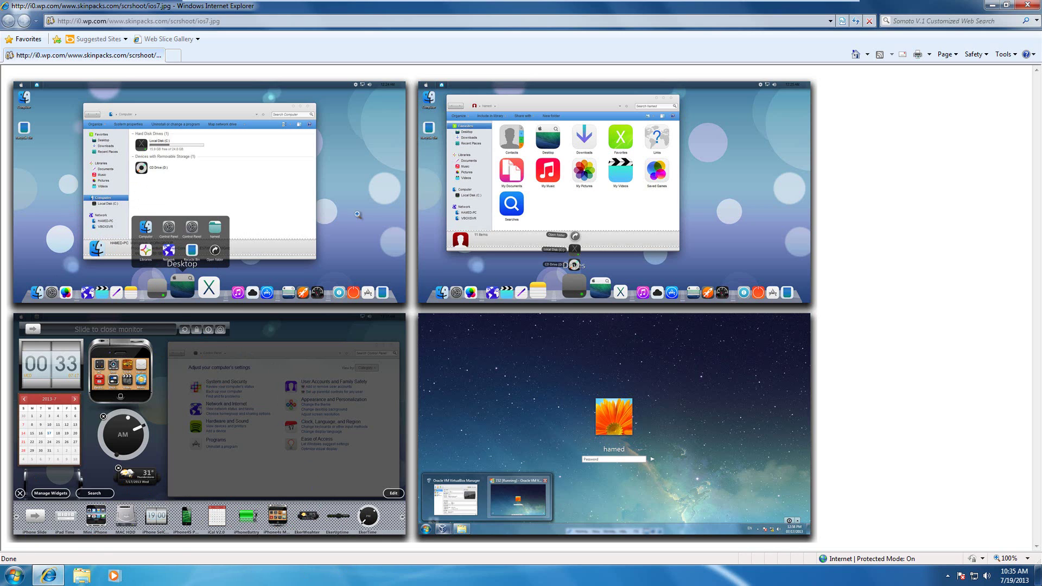
pyautogui.click(600, 170)
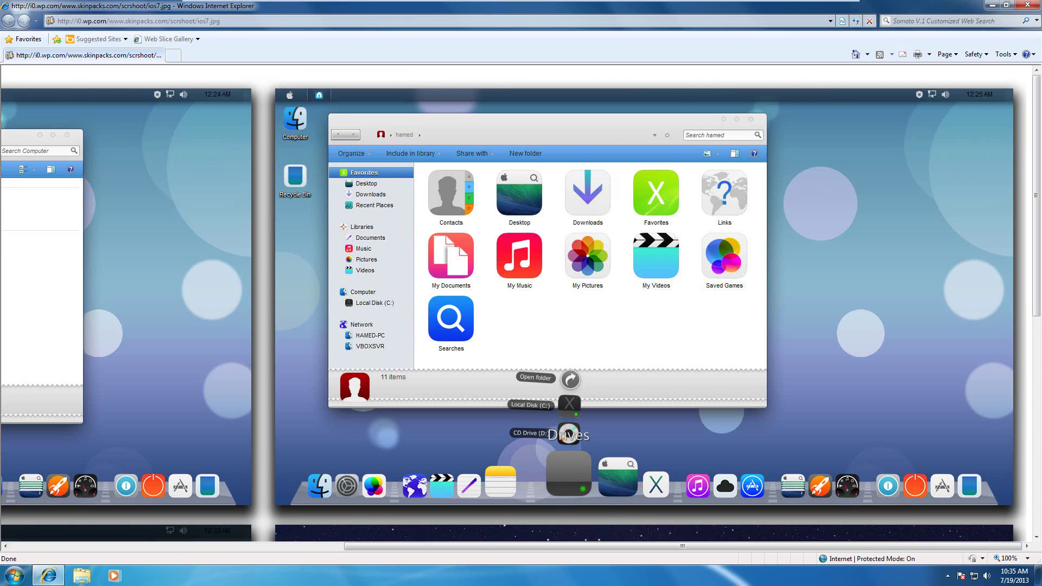
pyautogui.click(368, 297)
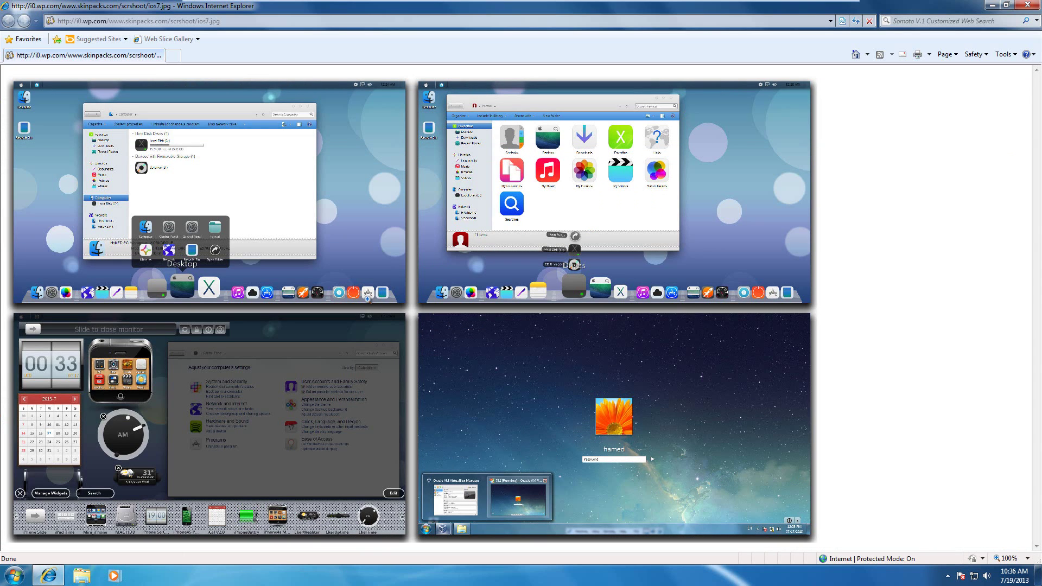
pyautogui.click(988, 6)
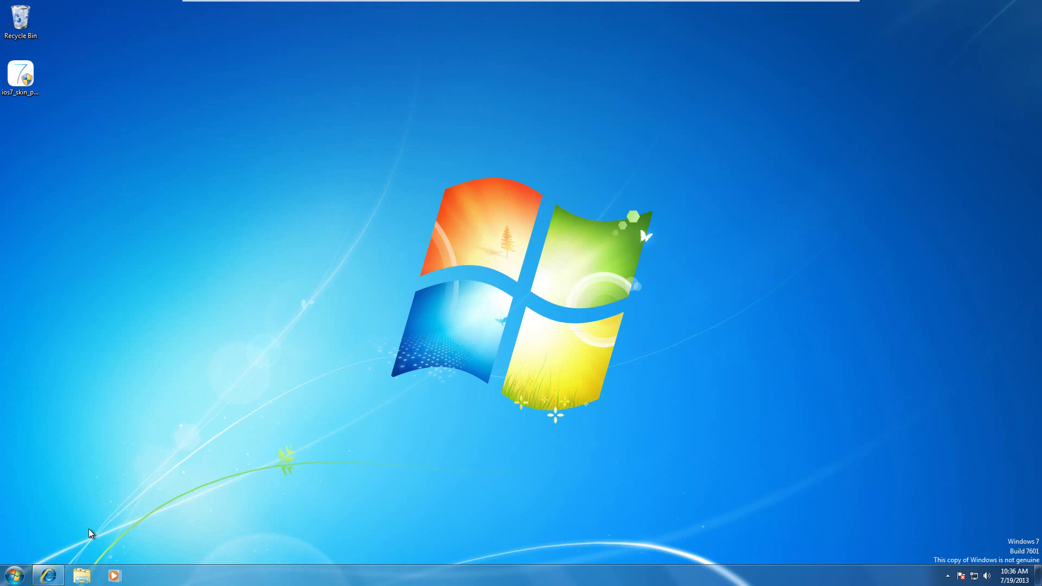
pyautogui.click(13, 576)
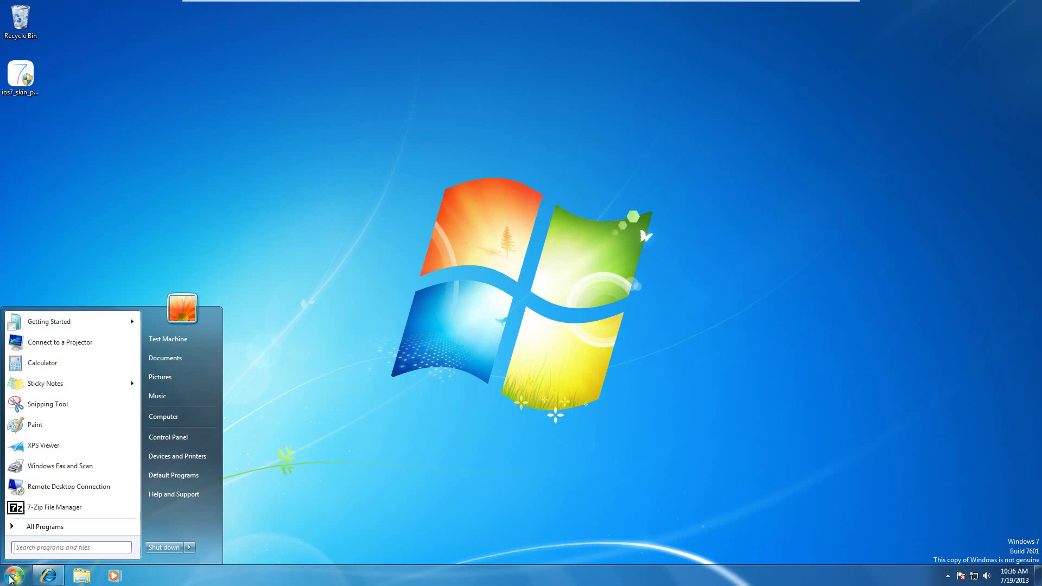
pyautogui.rightClick(167, 413)
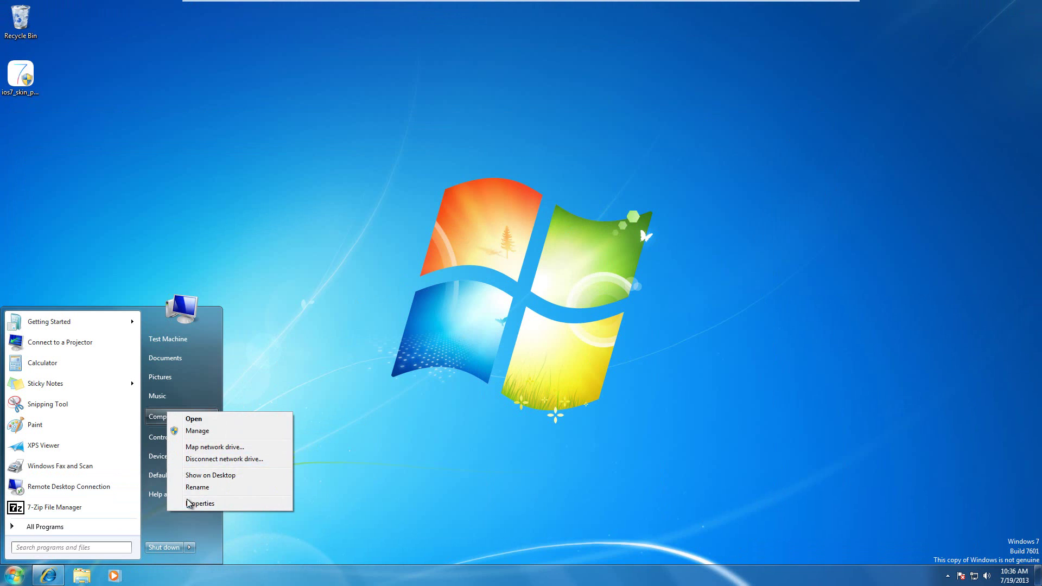
pyautogui.click(188, 503)
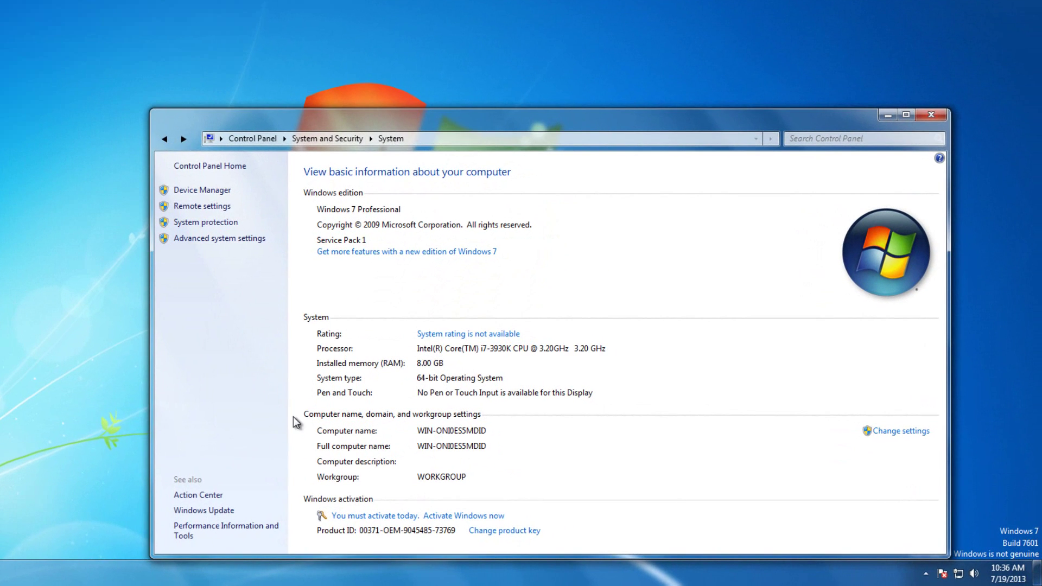
pyautogui.hotkey('shift', 'c')
# - Close the system information window and run the ios7_skin_pack installer, approving the UAC prompt
pyautogui.click(943, 116)
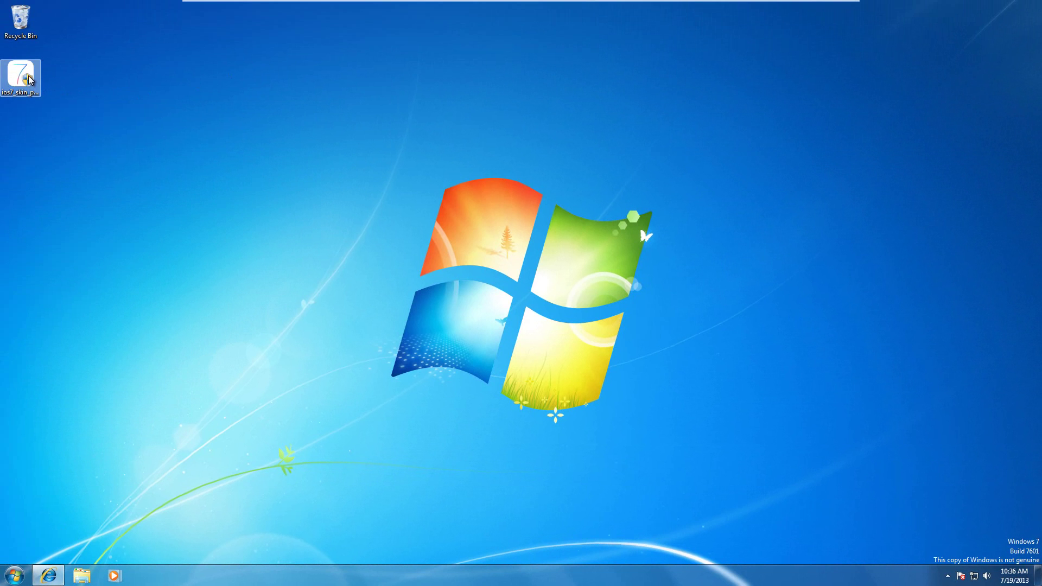
pyautogui.click(28, 78)
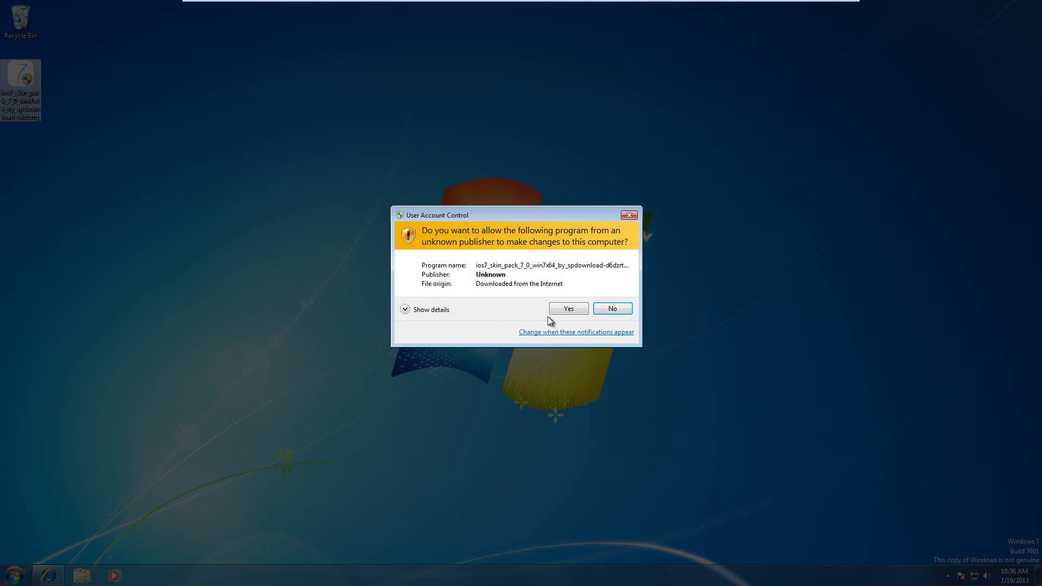
pyautogui.click(562, 312)
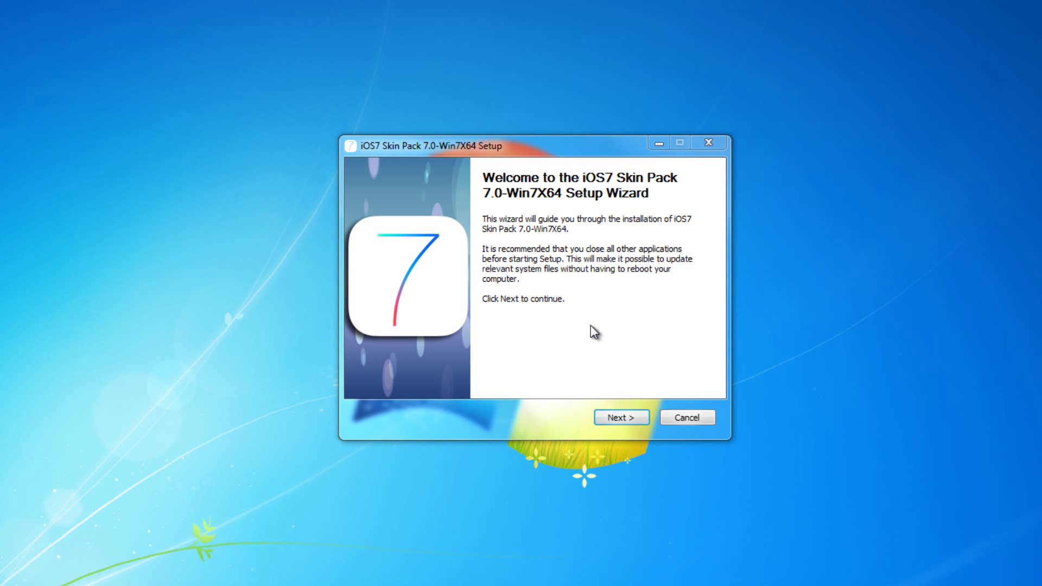
# - Move past the welcome page and accept the skin pack license agreement
pyautogui.click(637, 418)
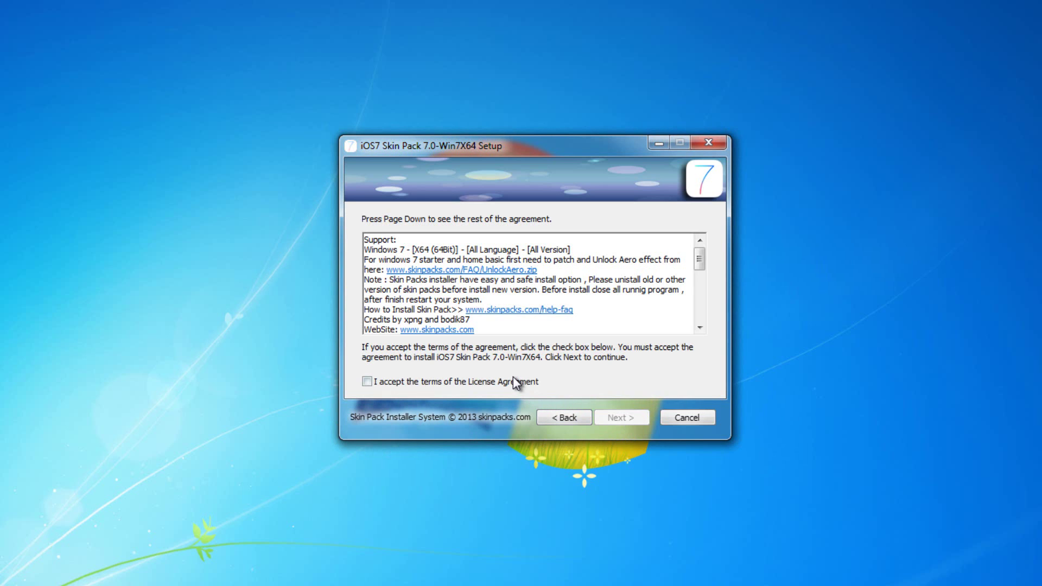
pyautogui.click(514, 381)
pyautogui.click(631, 418)
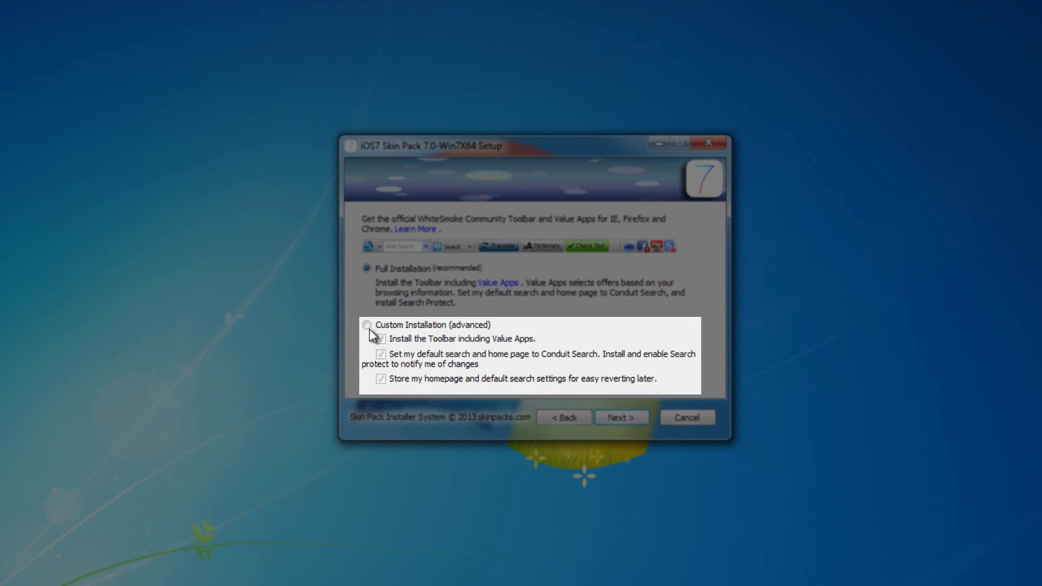
# - Choose Custom Installation and untick the WhiteSmoke toolbar, default search and homepage options
pyautogui.click(366, 325)
pyautogui.click(381, 339)
pyautogui.click(381, 354)
pyautogui.click(381, 379)
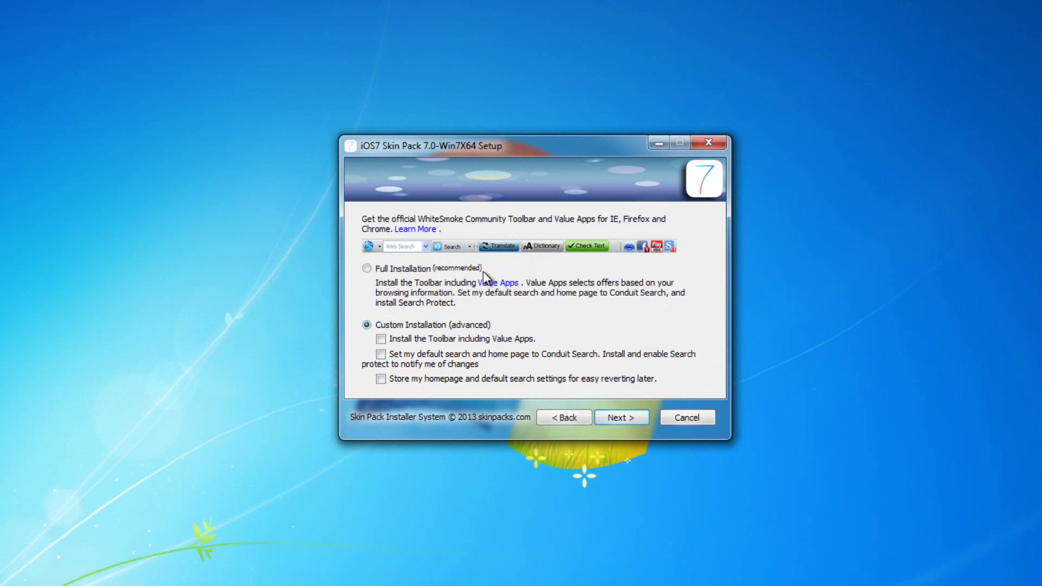
pyautogui.click(618, 419)
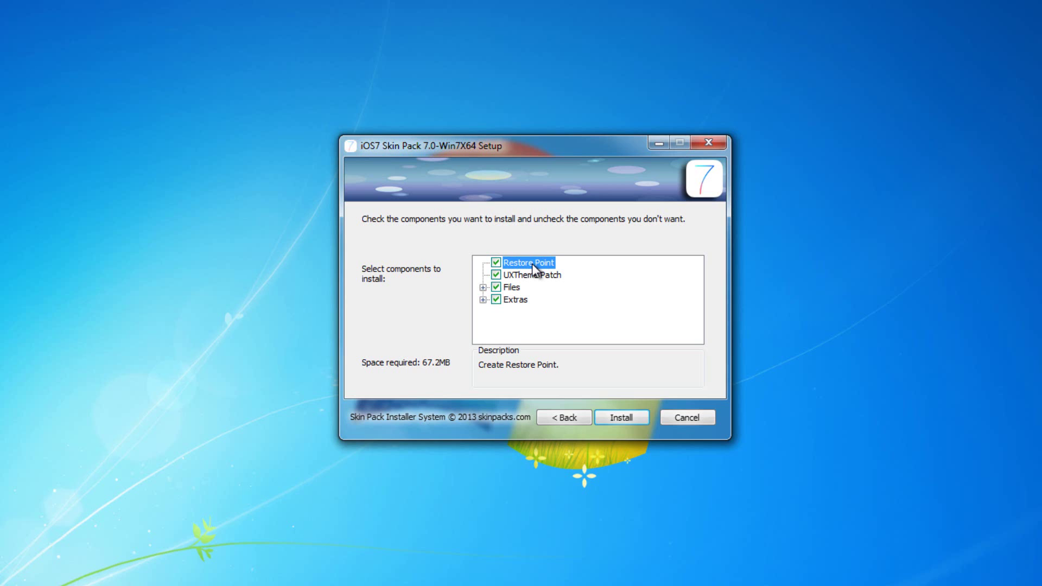
# - Install all skin pack components, then click through to Finish once setup completes
pyautogui.click(624, 418)
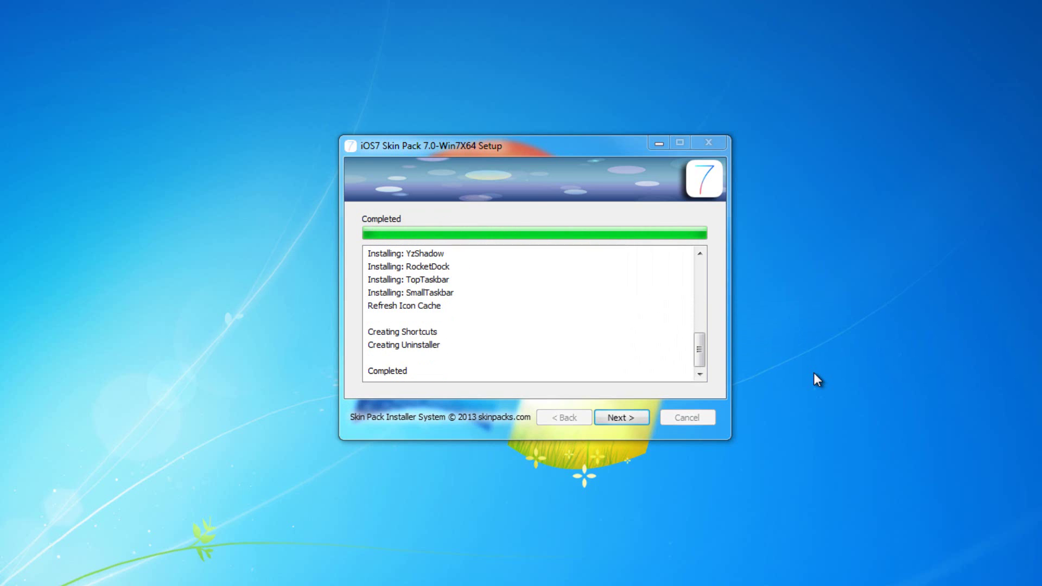
pyautogui.click(631, 421)
pyautogui.click(631, 420)
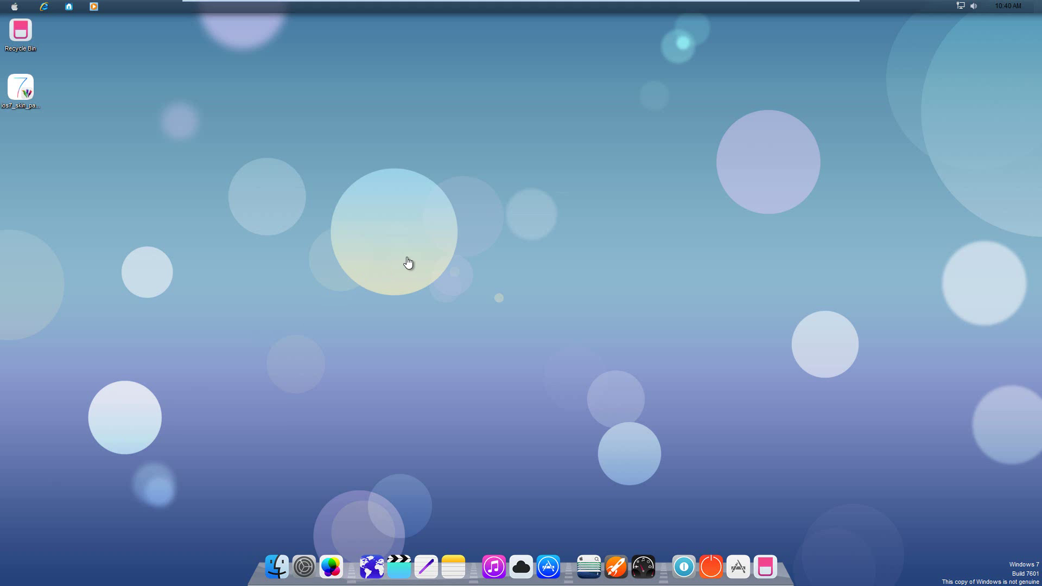
# - Open Personalize from the desktop menu and apply the iOS Dark installed theme
pyautogui.rightClick(409, 259)
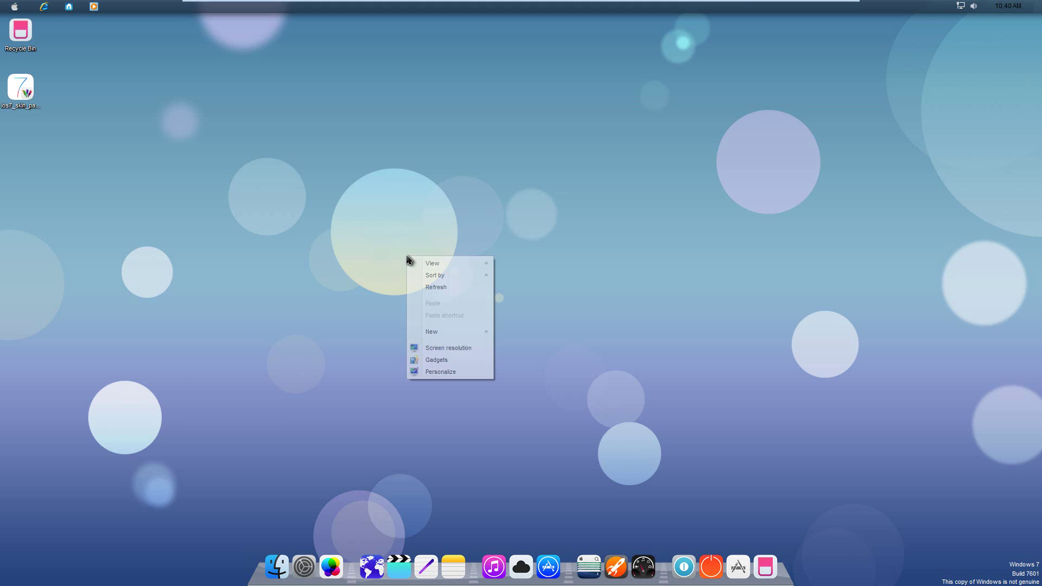
pyautogui.click(429, 374)
pyautogui.scroll(-10, 523, 310)
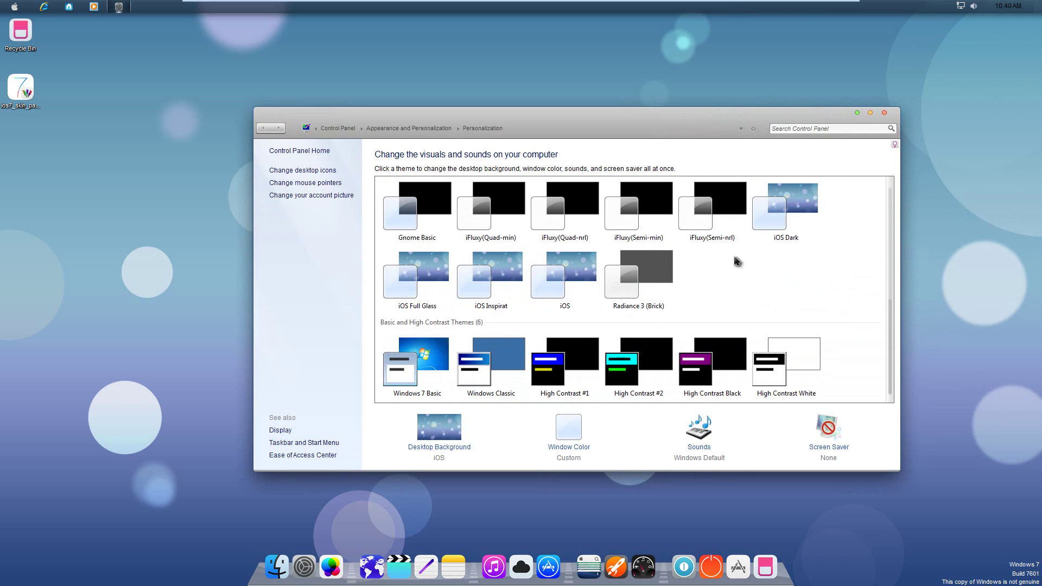
pyautogui.click(775, 206)
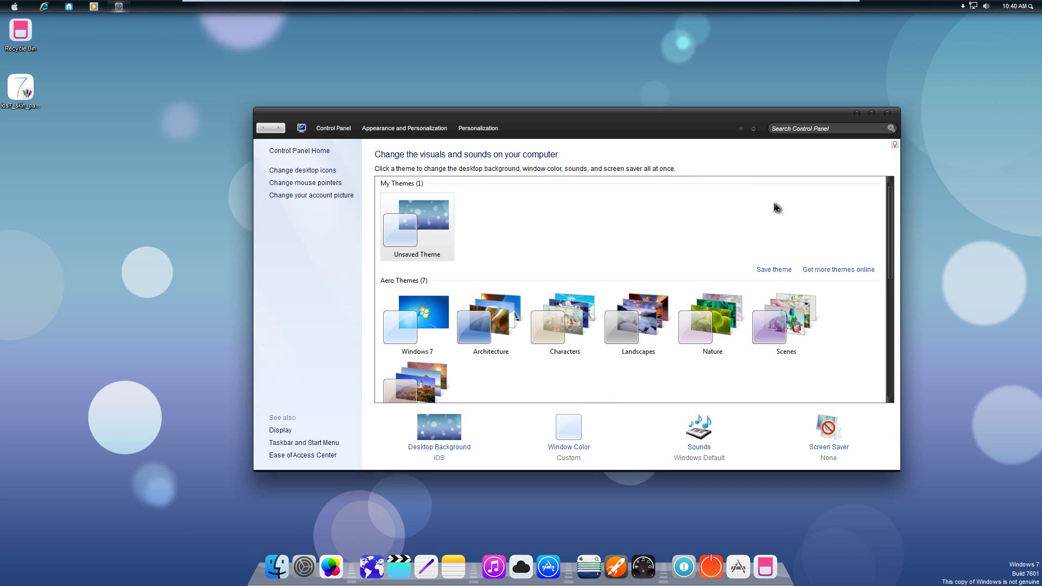
# - Check the reskinned start menu, then apply the iOS Full Glass theme
pyautogui.click(15, 8)
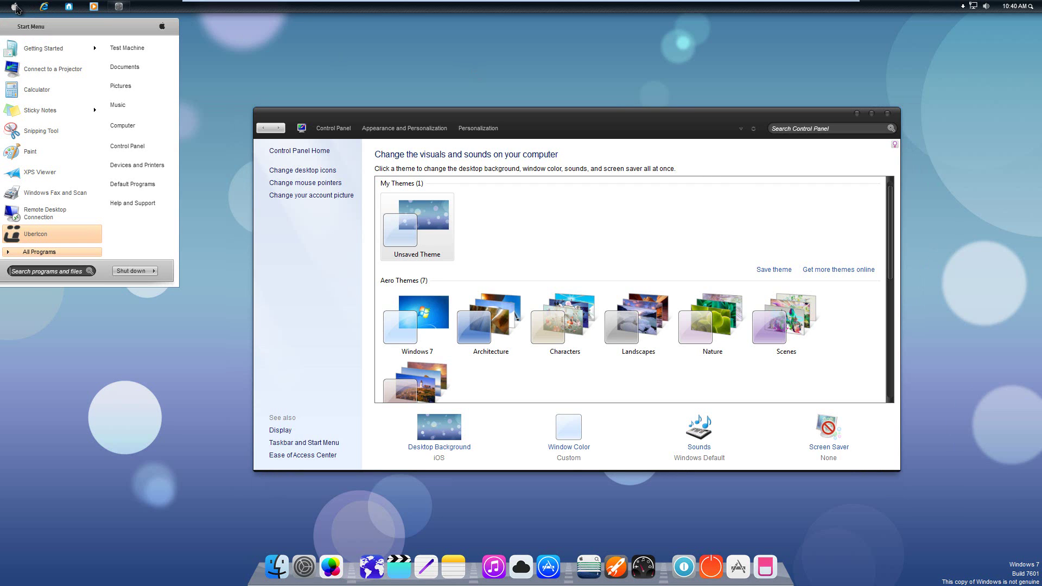
pyautogui.click(444, 118)
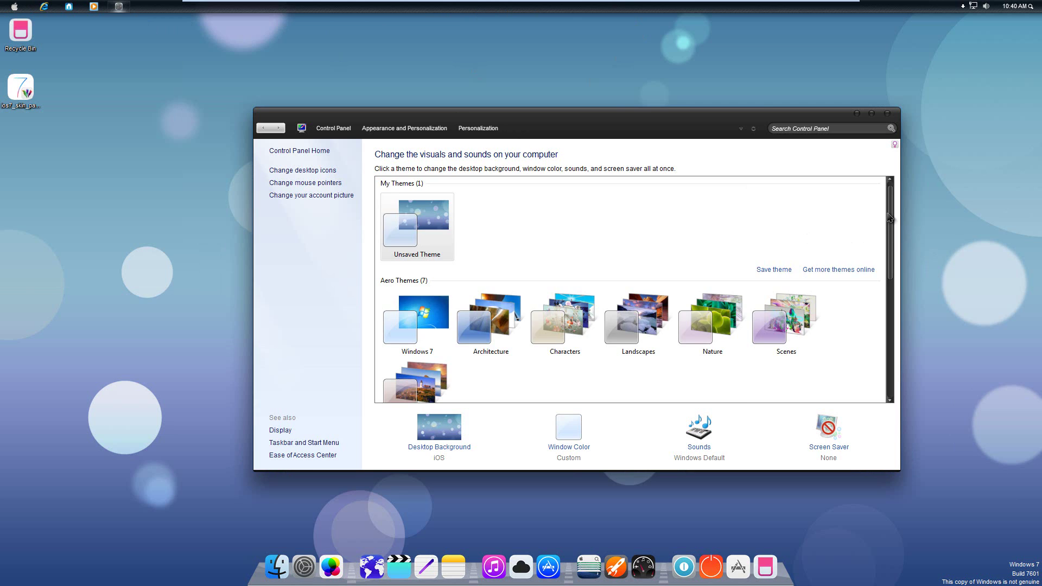
pyautogui.scroll(-4, 889, 217)
pyautogui.click(428, 335)
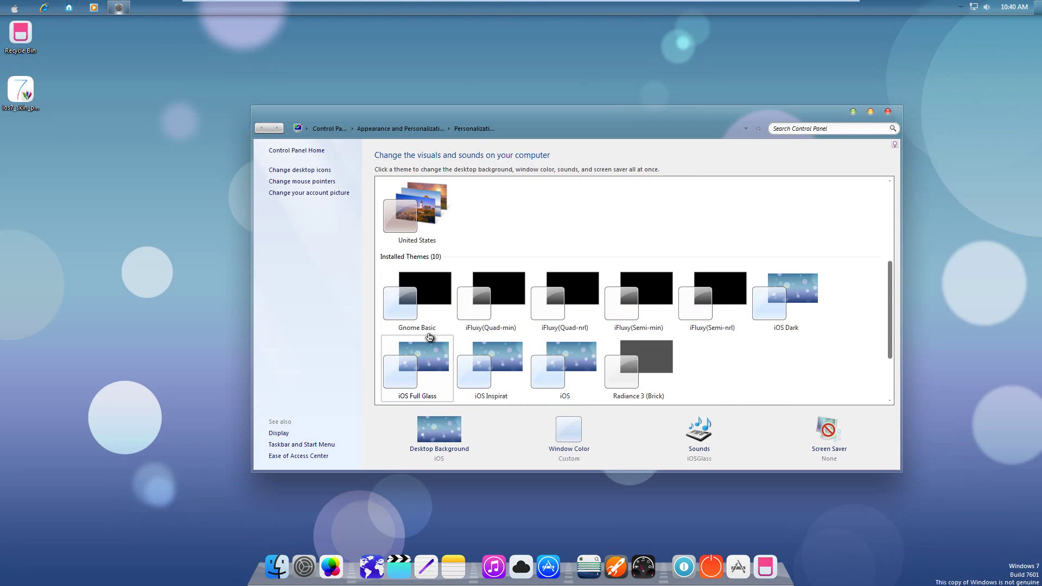
# - Open, reposition and close the Libraries window, then apply the iOS Inspirat theme
pyautogui.click(14, 11)
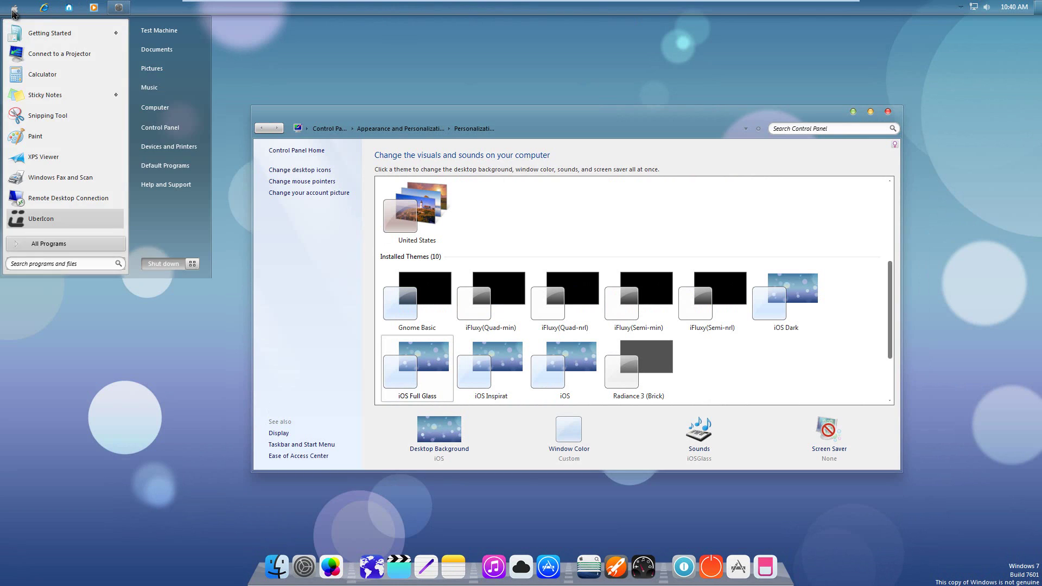
pyautogui.click(14, 10)
pyautogui.click(69, 8)
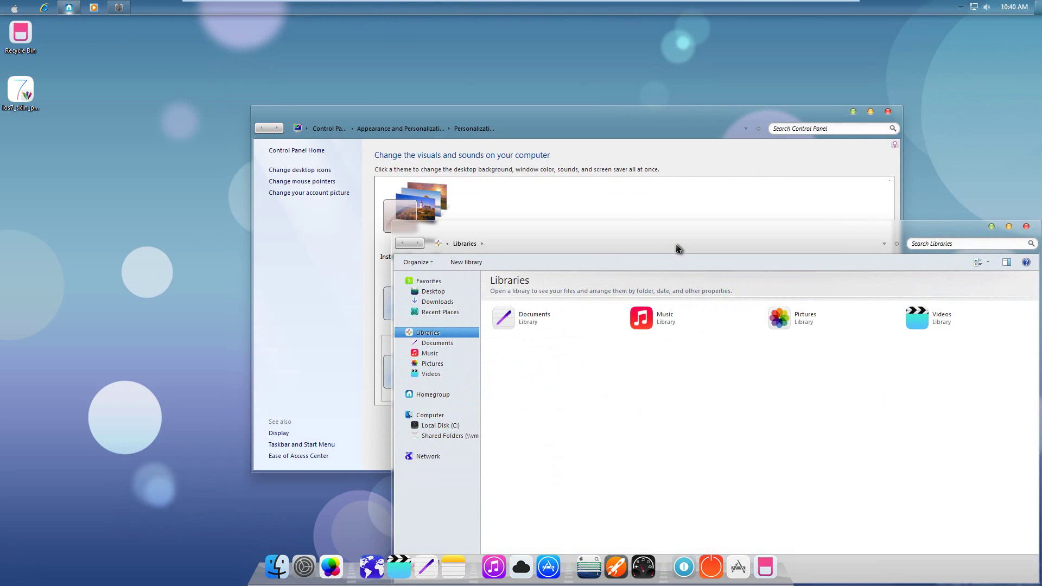
pyautogui.moveTo(541, 233); pyautogui.dragTo(186, 138)
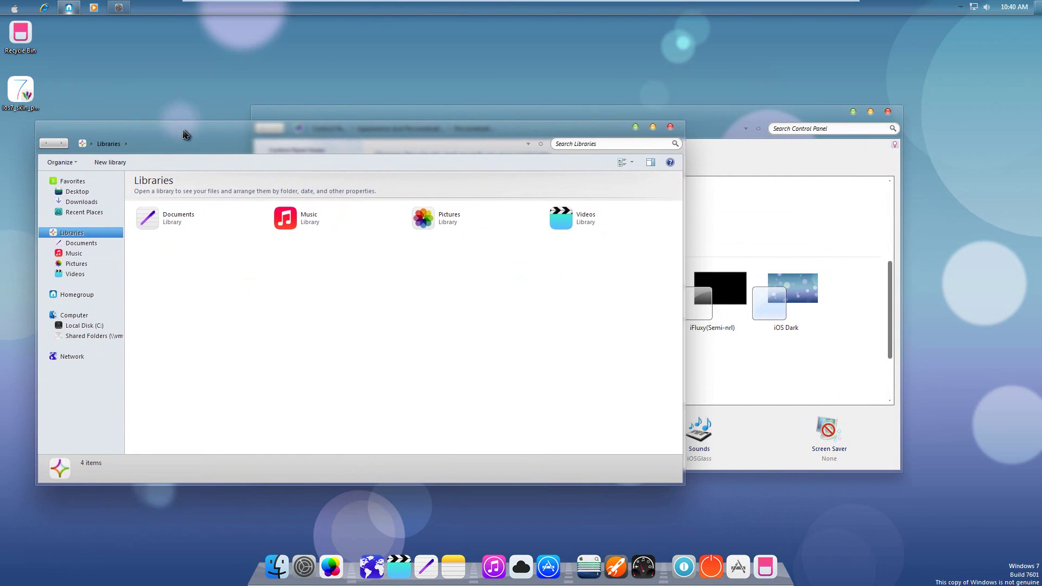
pyautogui.click(668, 128)
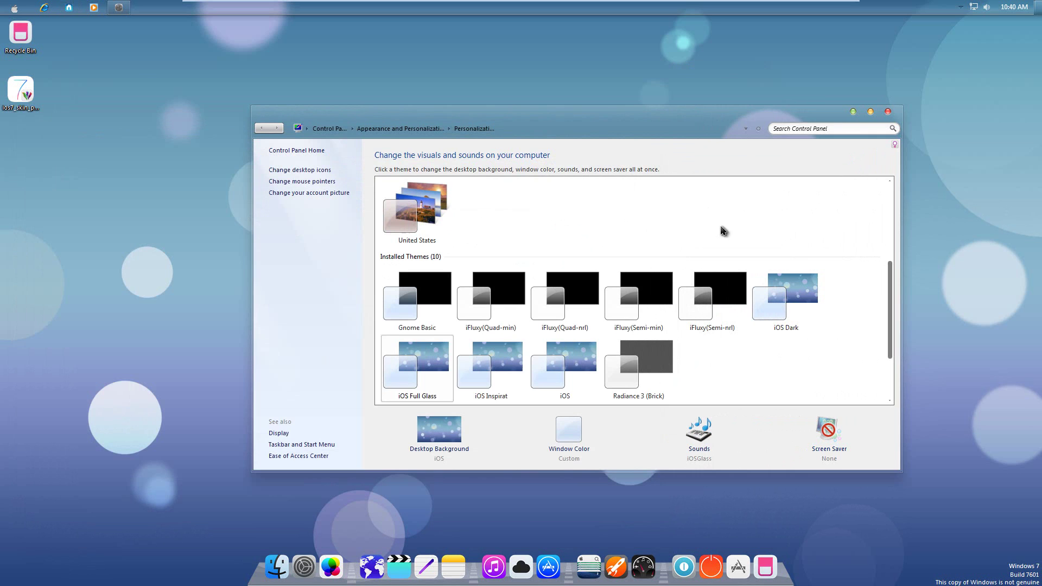
pyautogui.click(500, 364)
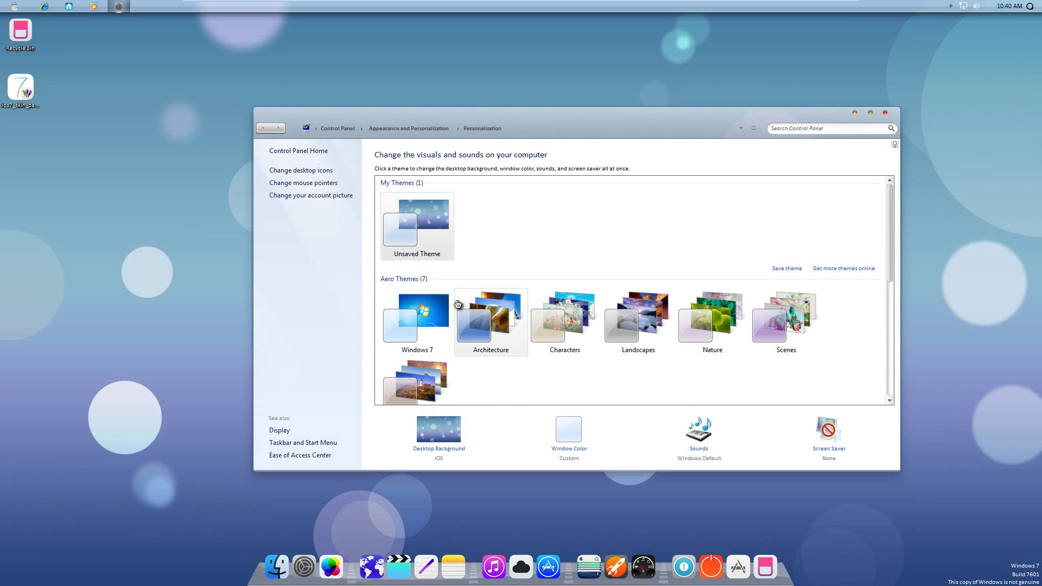
# - Apply the iOS theme from Installed Themes and close the Personalization window
pyautogui.click(15, 7)
pyautogui.click(15, 7)
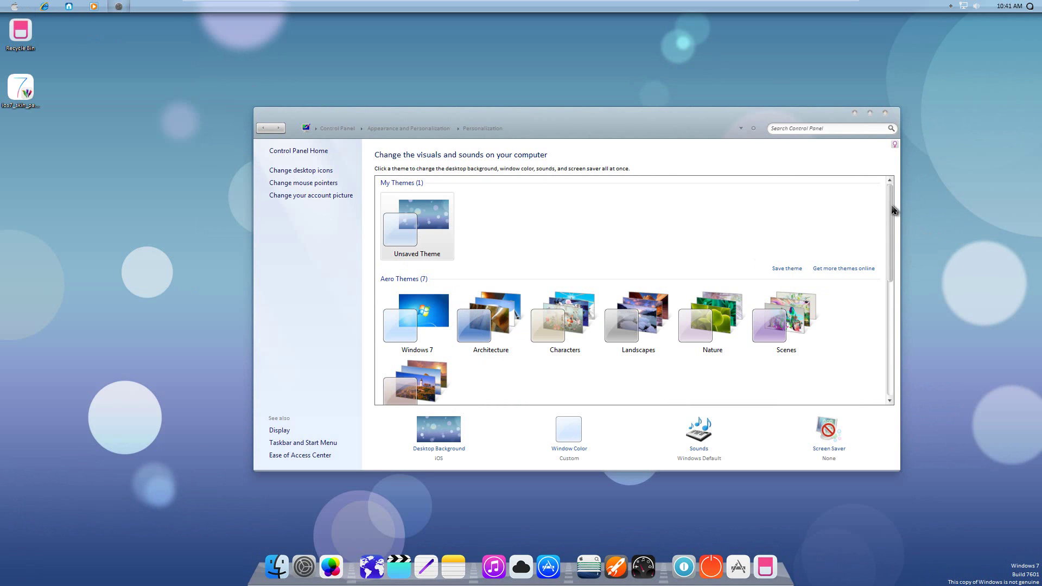
pyautogui.scroll(-2, 893, 253)
pyautogui.scroll(-5, 890, 282)
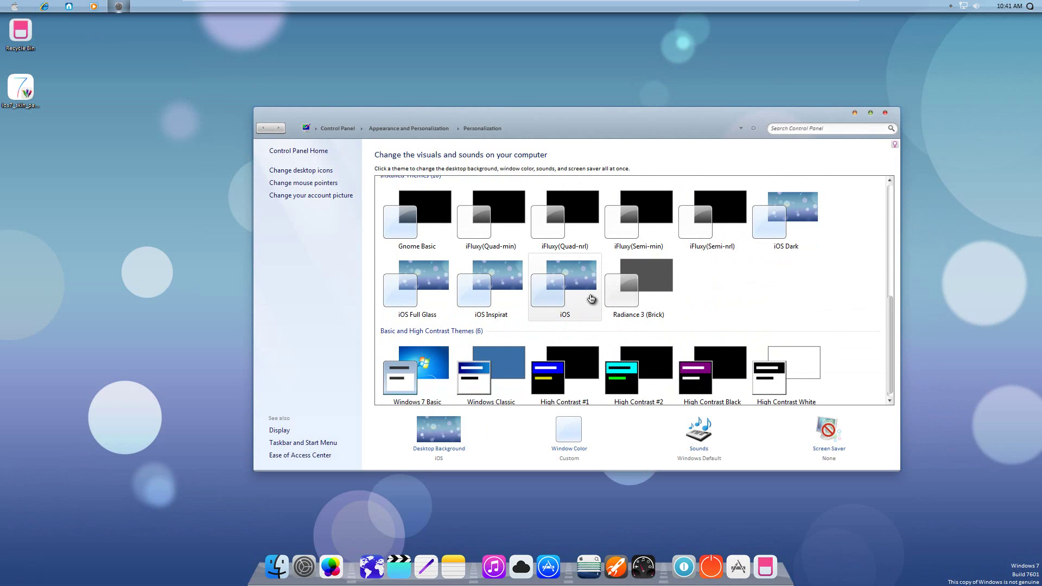
pyautogui.click(592, 298)
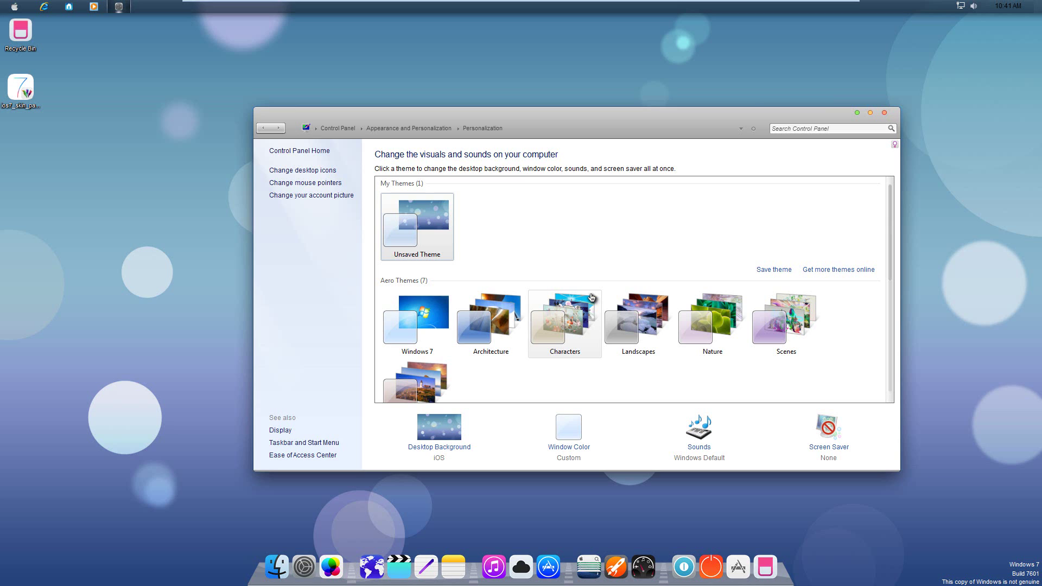
pyautogui.click(884, 113)
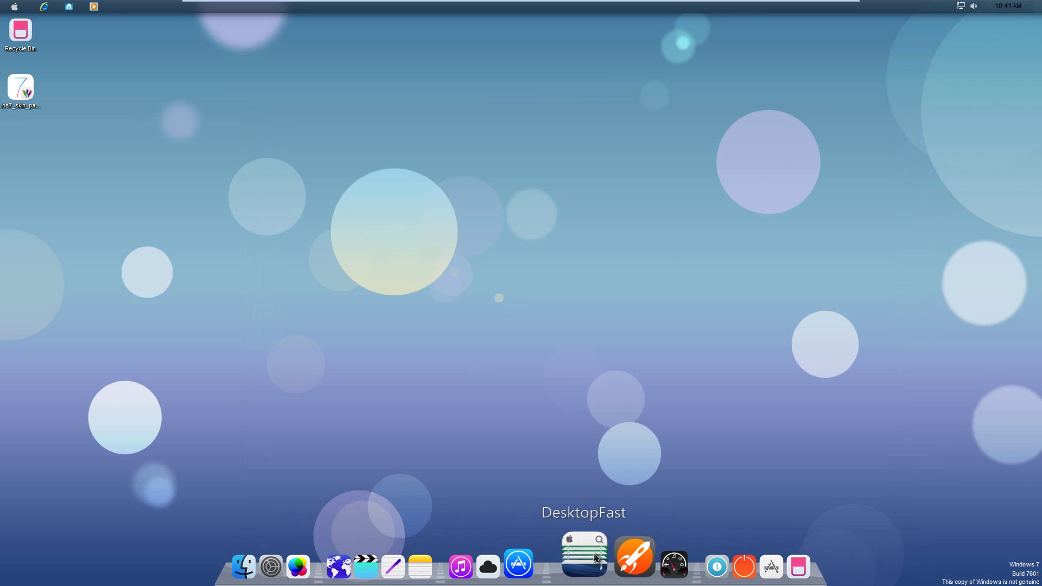
# - Show the desktop, rerun ios7_skin_pack with UAC approval, and launch XWidget from the dock
pyautogui.click(596, 557)
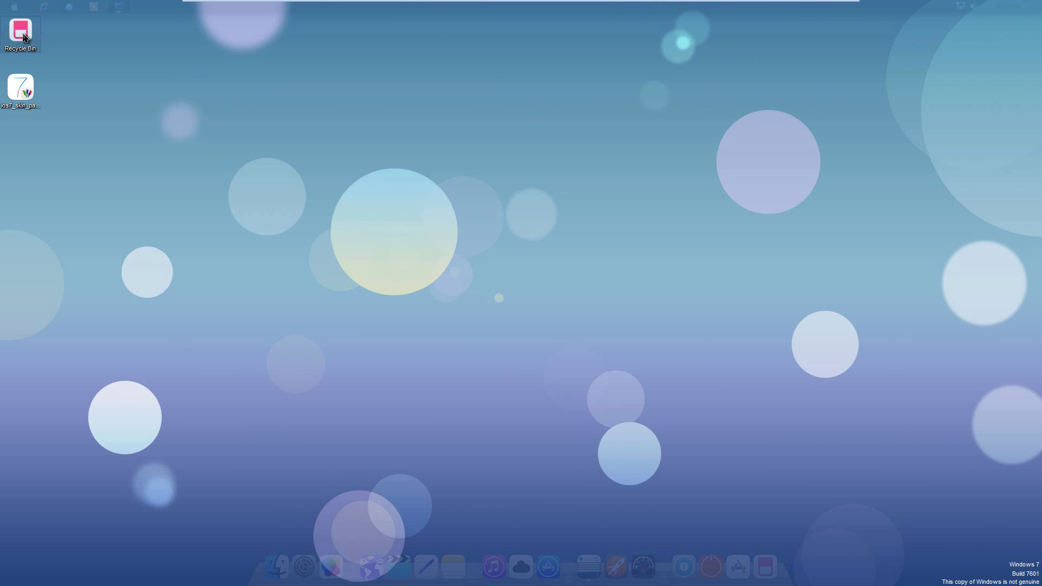
pyautogui.doubleClick(24, 93)
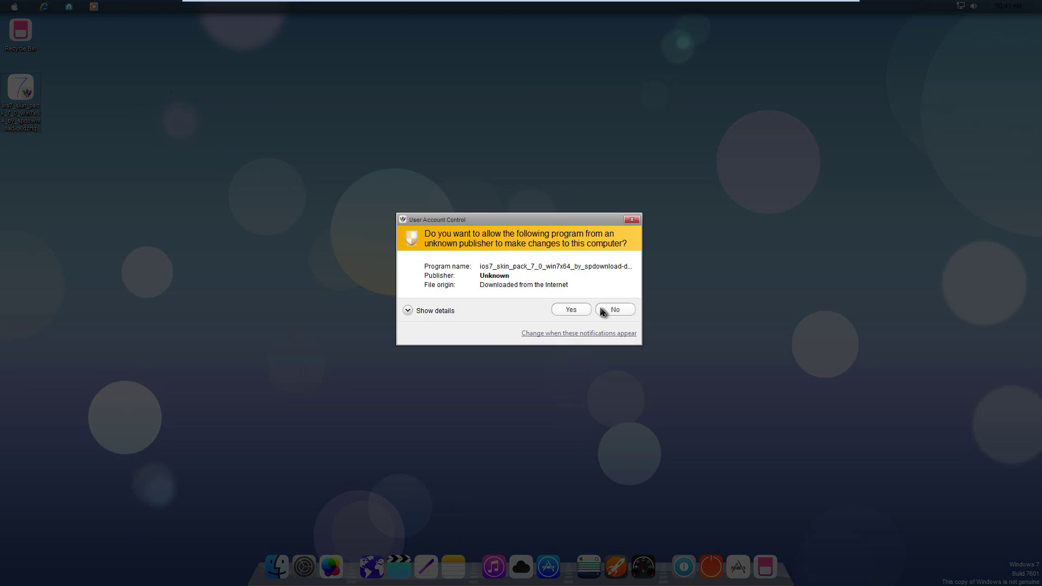
pyautogui.click(603, 310)
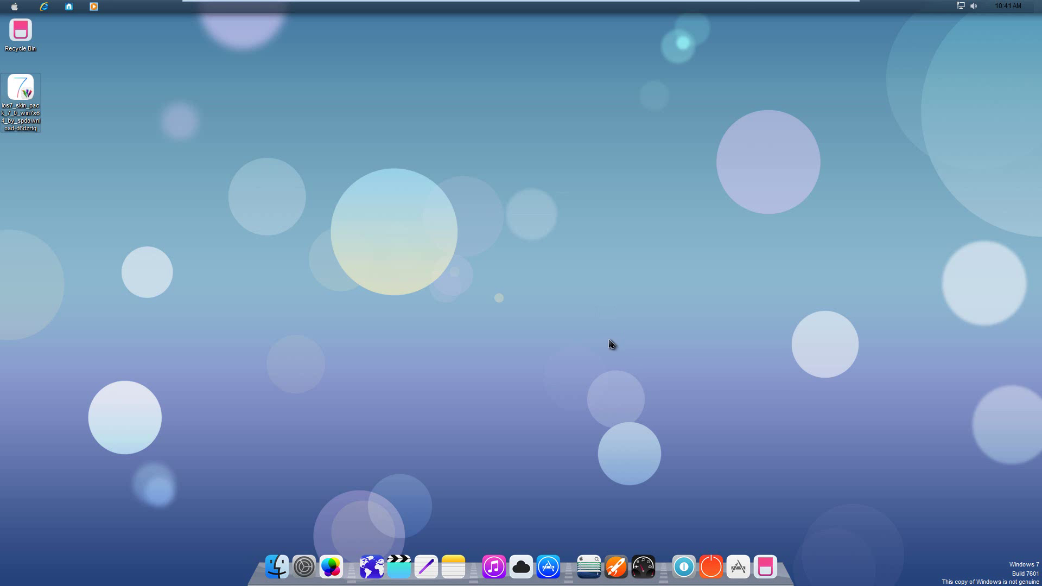
pyautogui.click(643, 564)
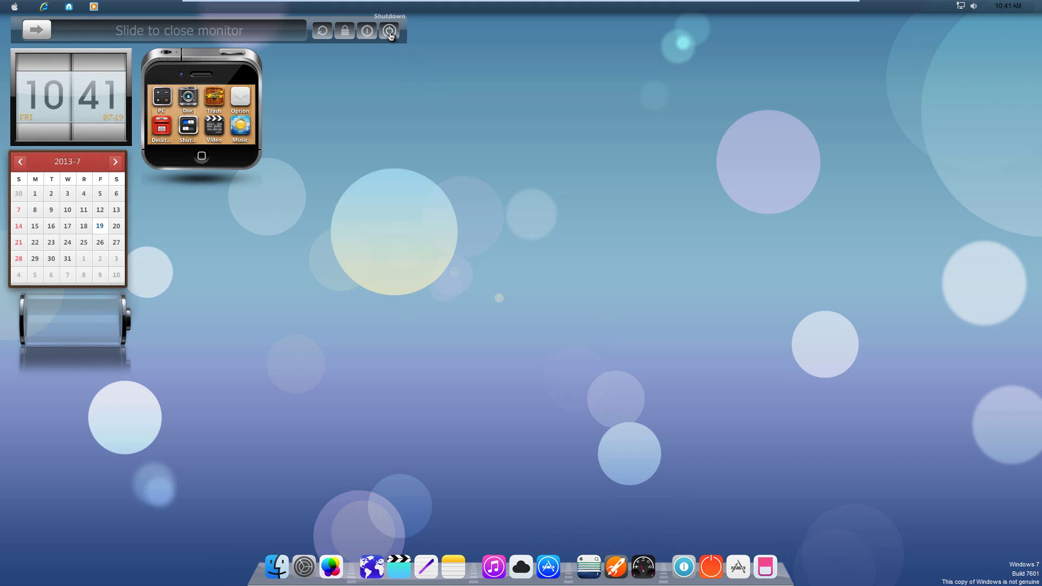
# - Close the calendar and battery widgets from their context menus
pyautogui.click(643, 567)
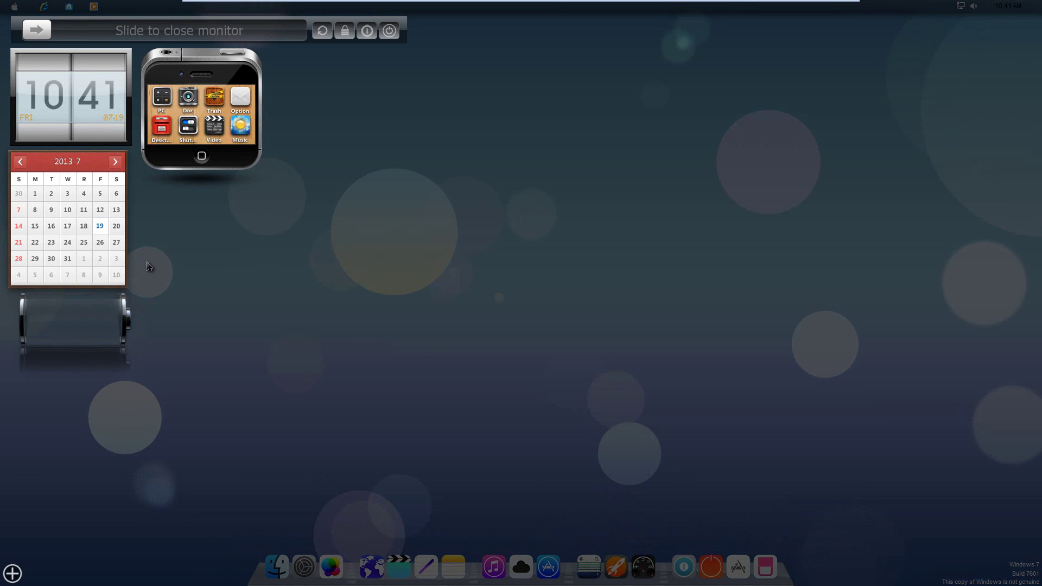
pyautogui.rightClick(76, 230)
pyautogui.click(115, 334)
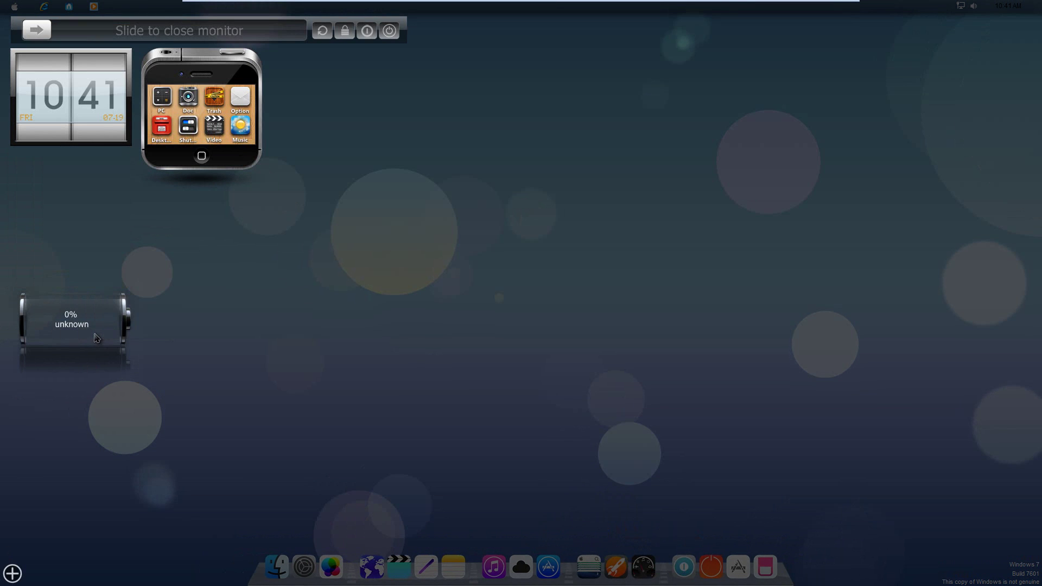
pyautogui.rightClick(94, 333)
pyautogui.click(108, 421)
# - Close the phone, clock and monitor bar widgets from their context menus
pyautogui.click(650, 576)
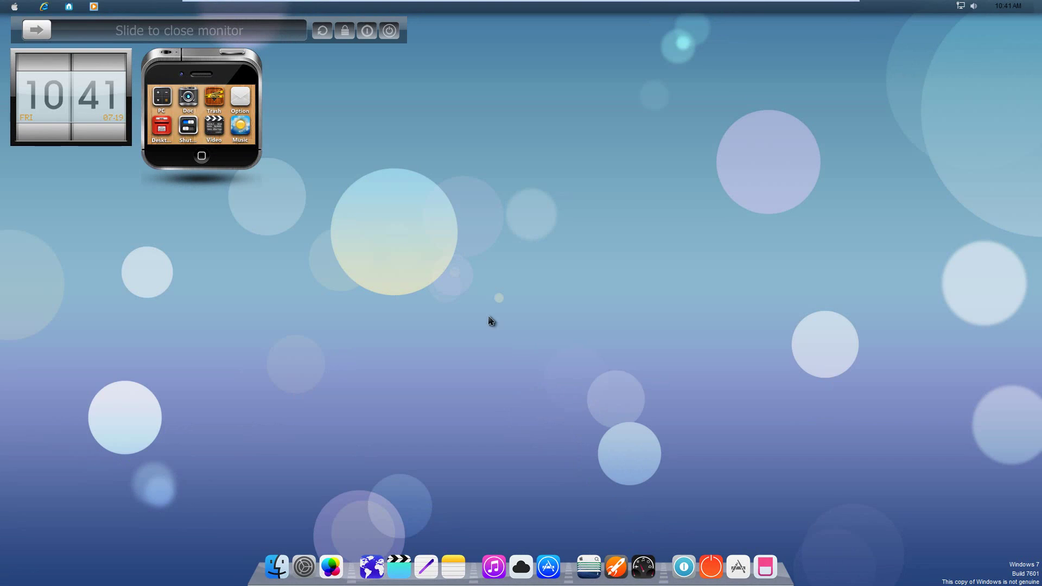
pyautogui.rightClick(216, 120)
pyautogui.click(251, 225)
pyautogui.rightClick(103, 118)
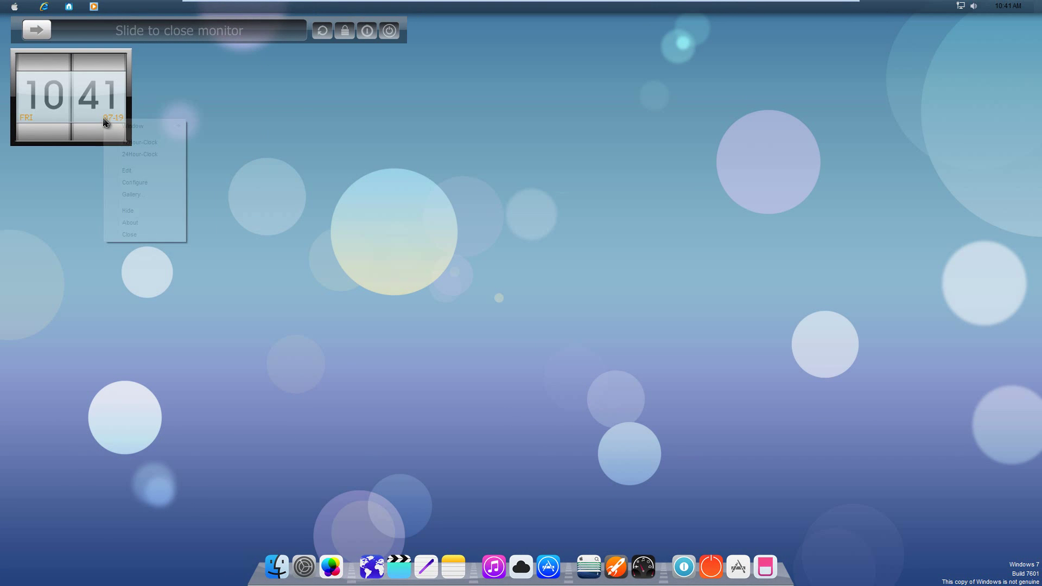
pyautogui.click(144, 234)
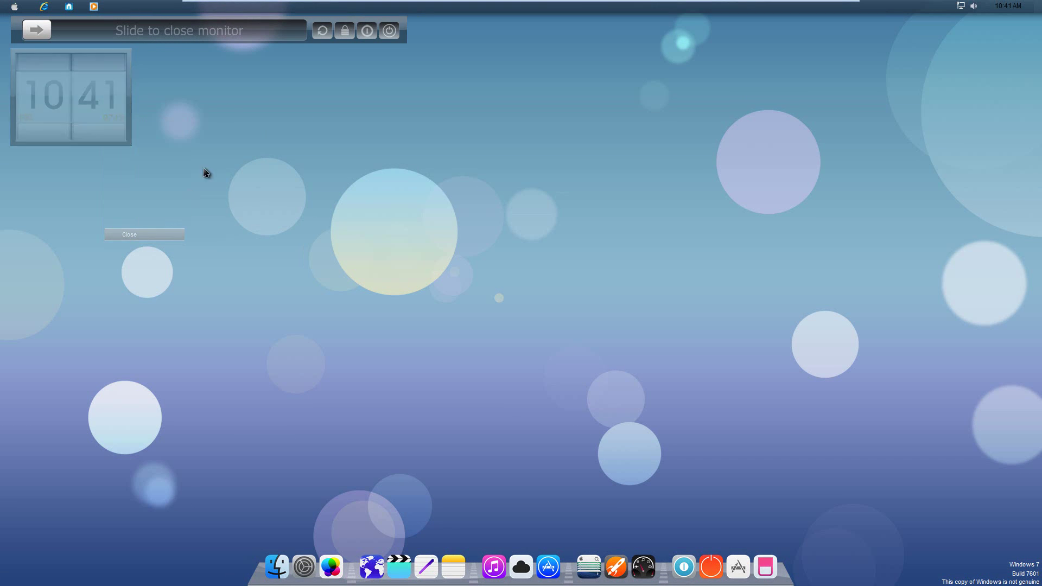
pyautogui.rightClick(224, 28)
pyautogui.click(259, 114)
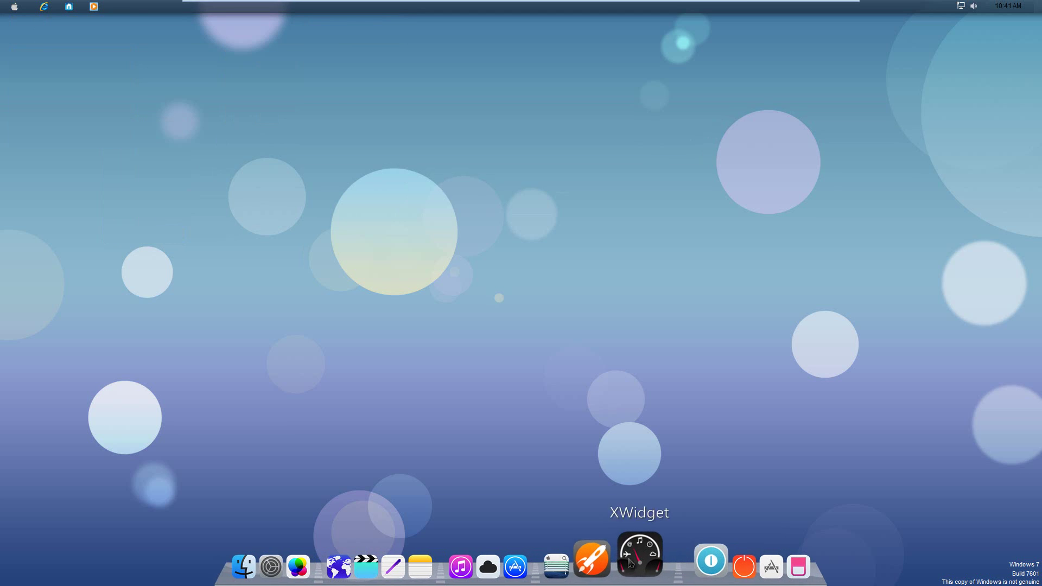
# - Open XLaunchPad from the dock rocket and swipe between the app icons and drives-and-power pages
pyautogui.click(621, 565)
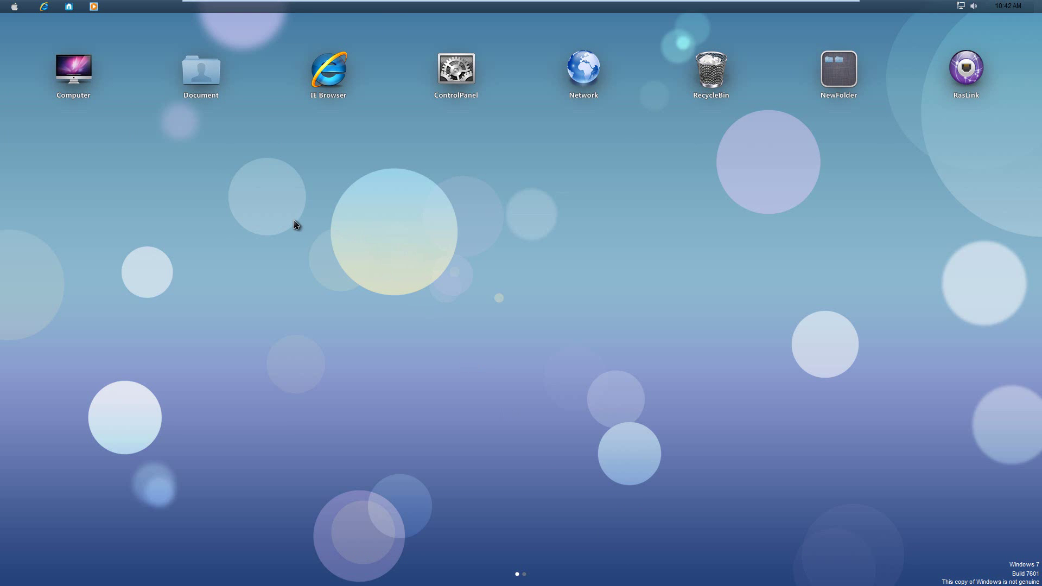
pyautogui.moveTo(621, 284); pyautogui.dragTo(89, 374)
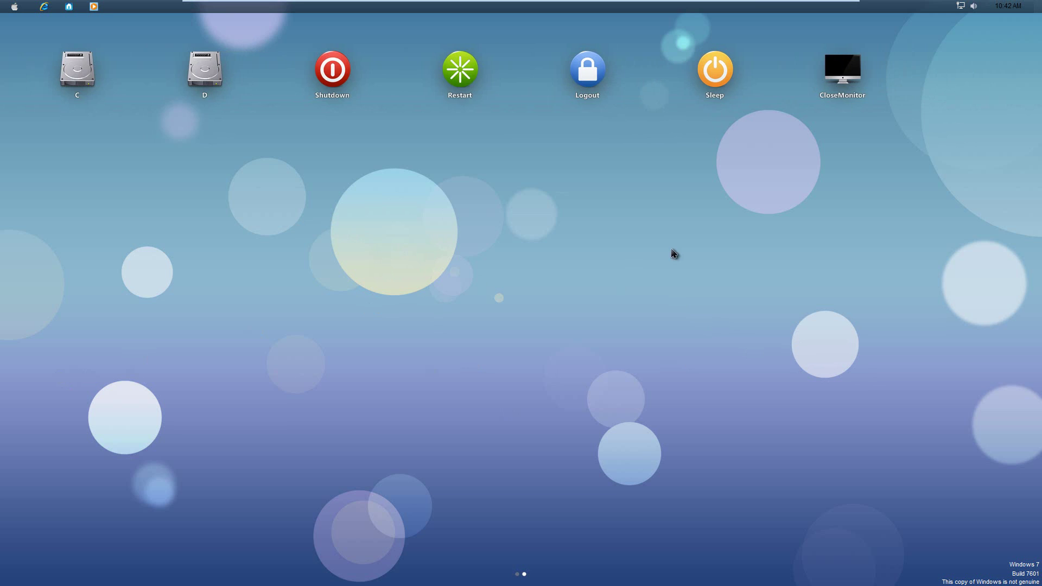
pyautogui.moveTo(240, 271); pyautogui.dragTo(61, 300)
pyautogui.moveTo(125, 300); pyautogui.dragTo(1, 324)
pyautogui.moveTo(543, 309); pyautogui.dragTo(21, 318)
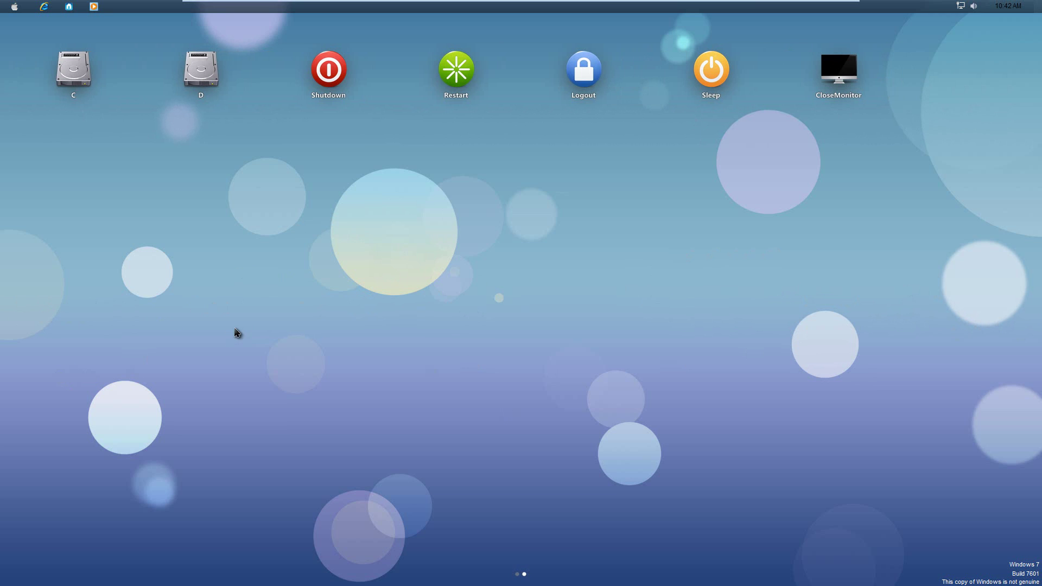
pyautogui.moveTo(235, 333); pyautogui.dragTo(956, 360)
# - Close XLaunchPad, show the iPhoneLS lock screen, and slide it to unlock back to the desktop
pyautogui.click(168, 169)
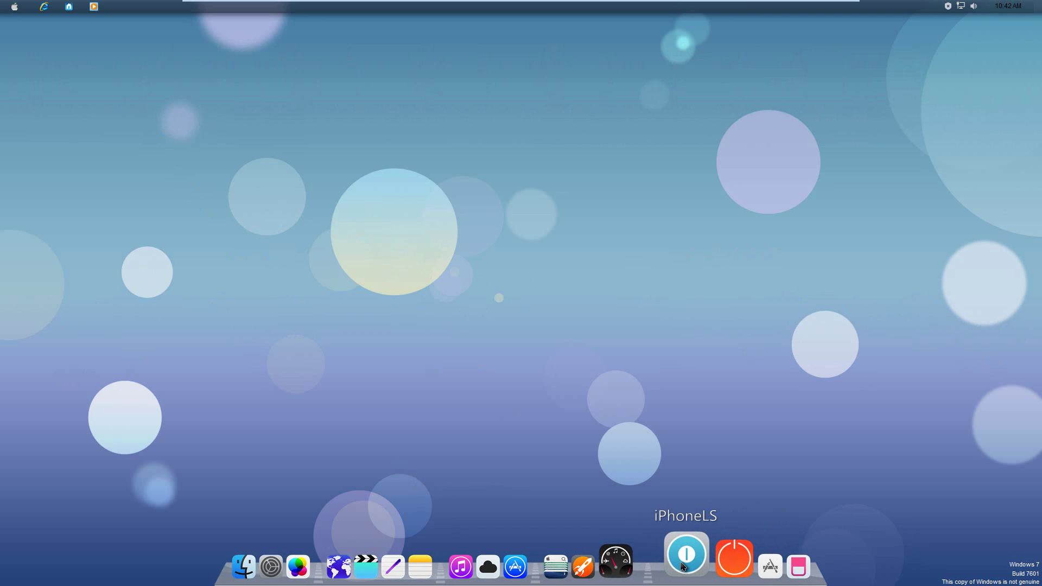
pyautogui.click(683, 564)
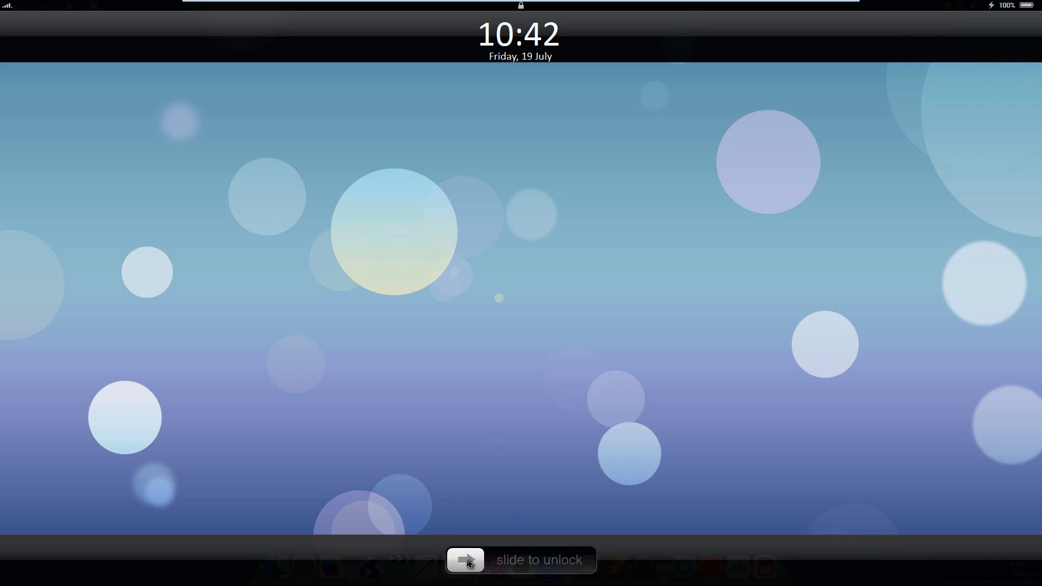
pyautogui.moveTo(468, 563); pyautogui.dragTo(575, 561)
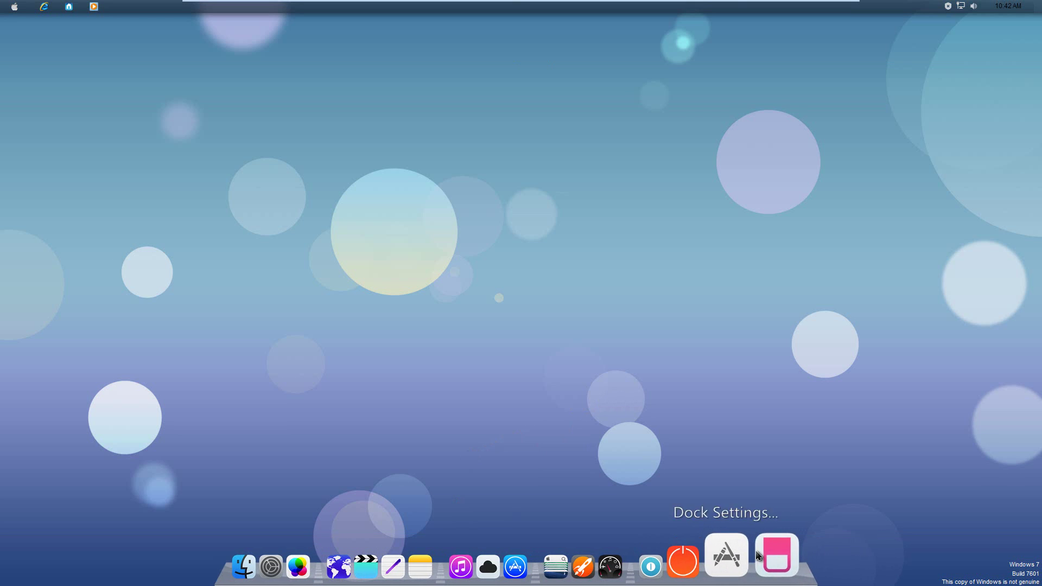
# - In Dock Settings, set icon Quality to High Quality (Slower) and save with OK
pyautogui.click(738, 555)
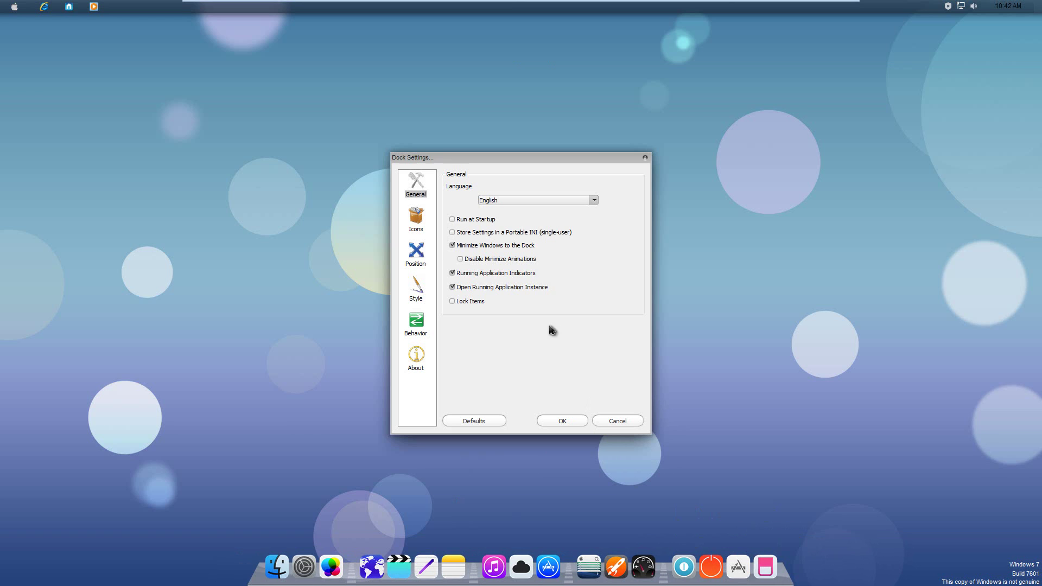
pyautogui.click(419, 228)
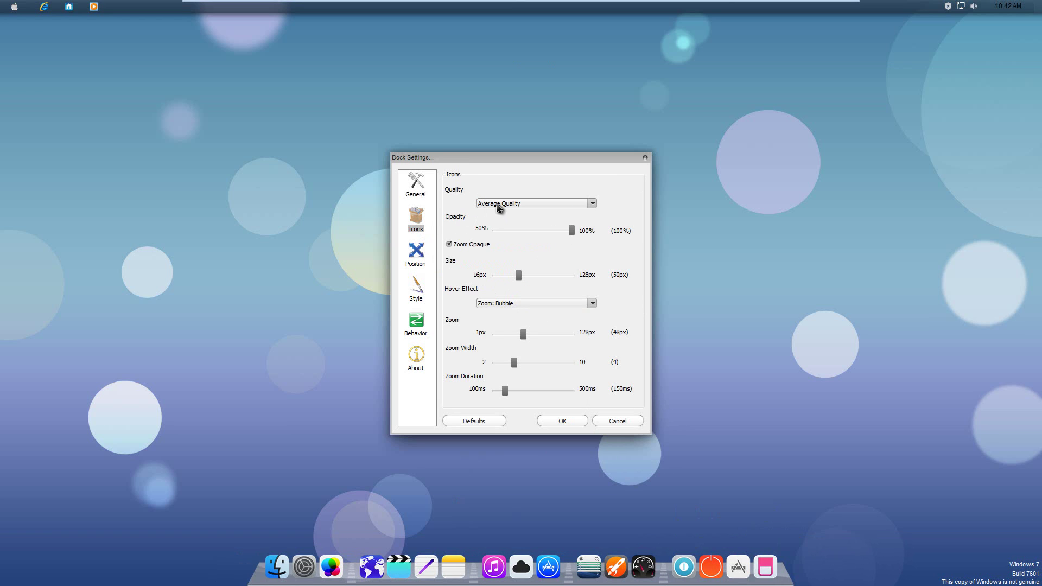
pyautogui.click(496, 204)
pyautogui.click(512, 225)
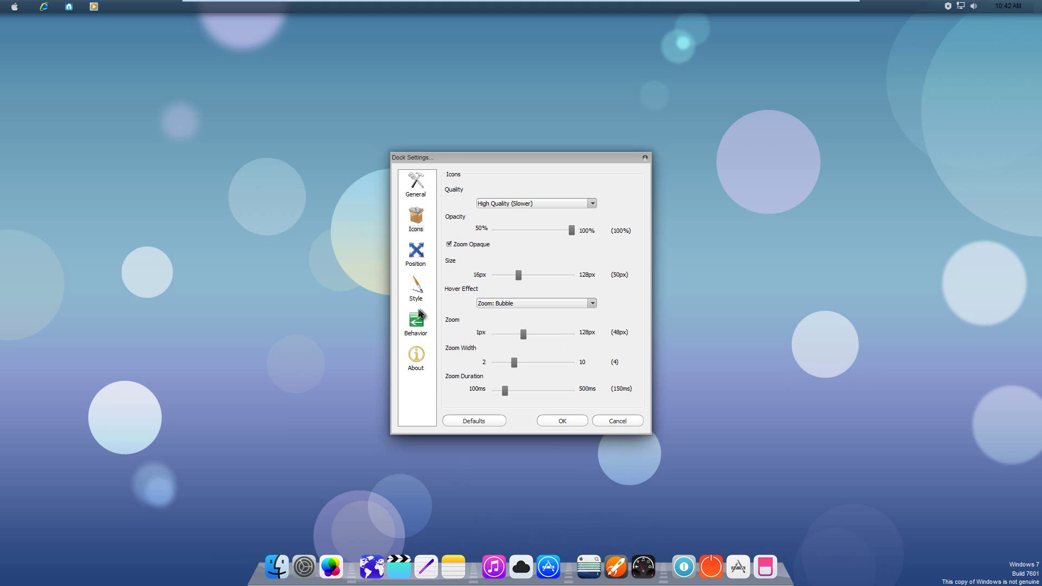
pyautogui.click(406, 289)
pyautogui.click(580, 422)
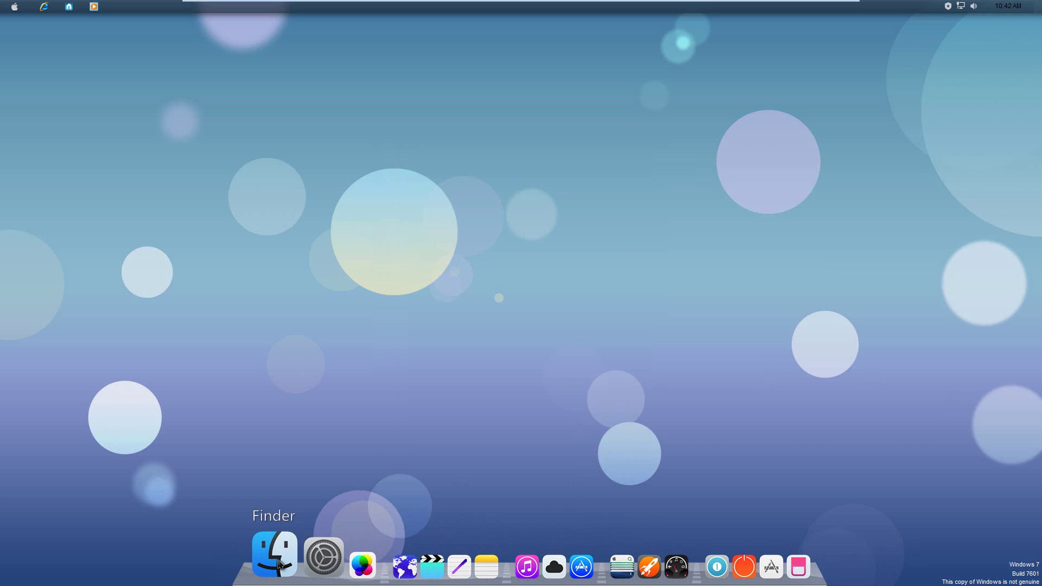
# - Open Finder and browse from Disk (C:) into Windows > Boot, then close the window
pyautogui.click(277, 559)
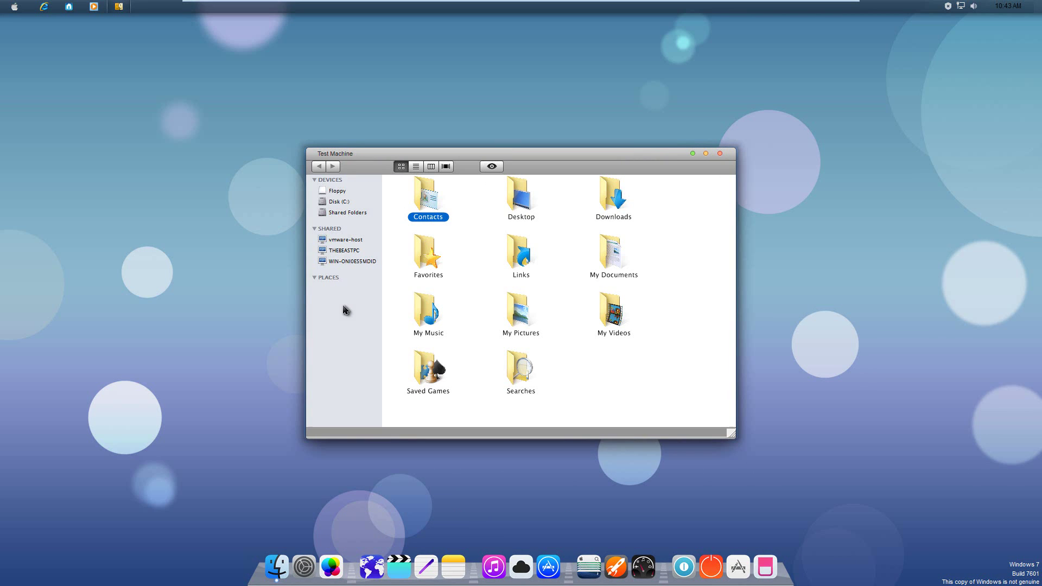
pyautogui.doubleClick(607, 267)
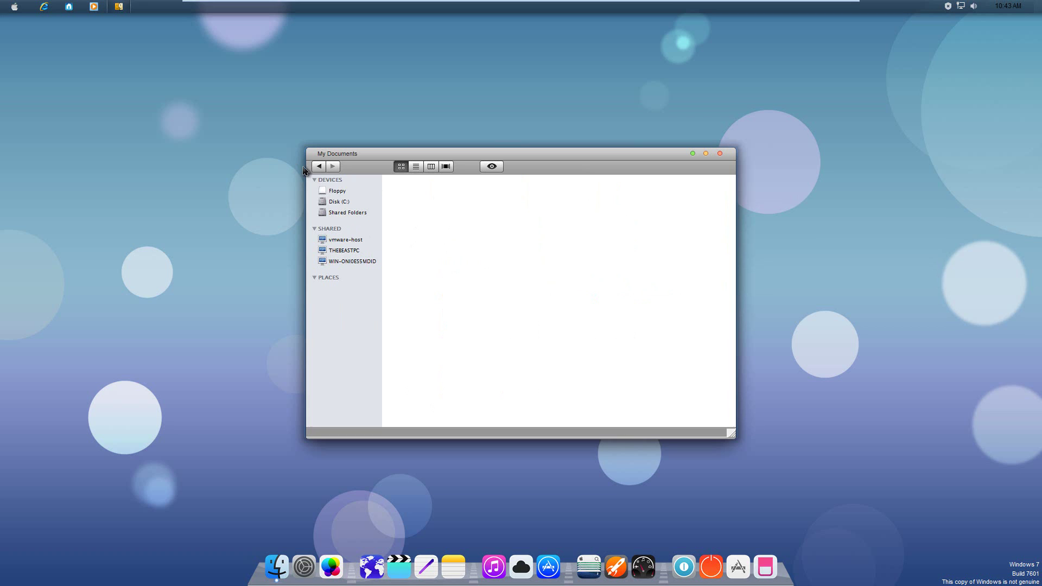
pyautogui.click(340, 205)
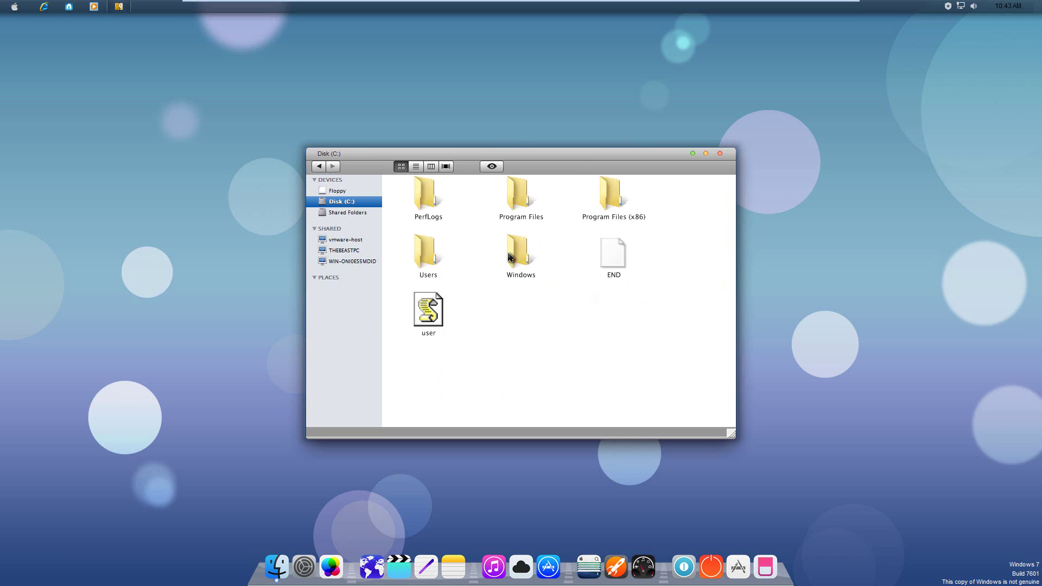
pyautogui.doubleClick(525, 250)
pyautogui.doubleClick(520, 257)
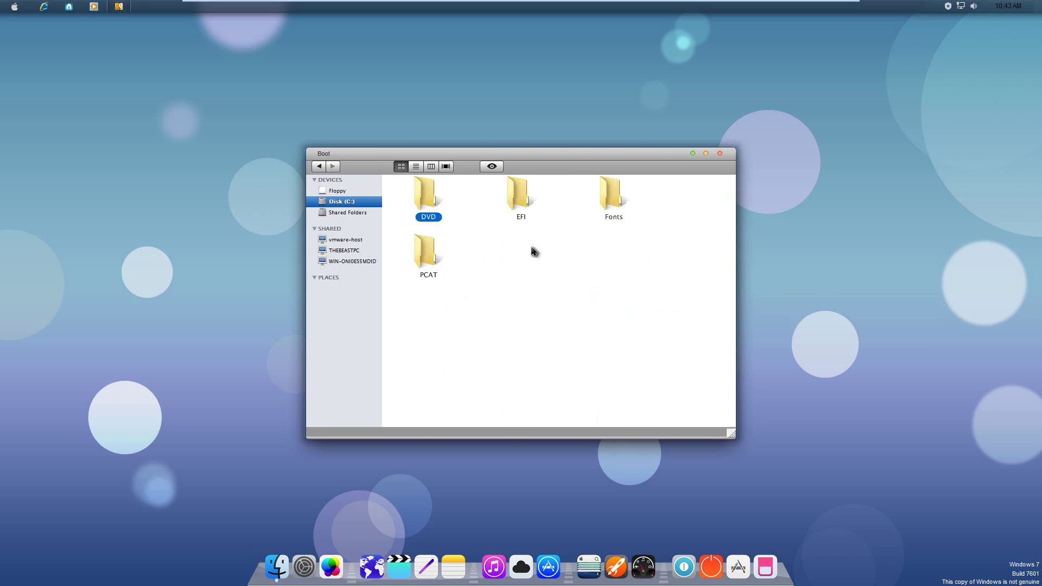
pyautogui.click(720, 153)
pyautogui.click(69, 6)
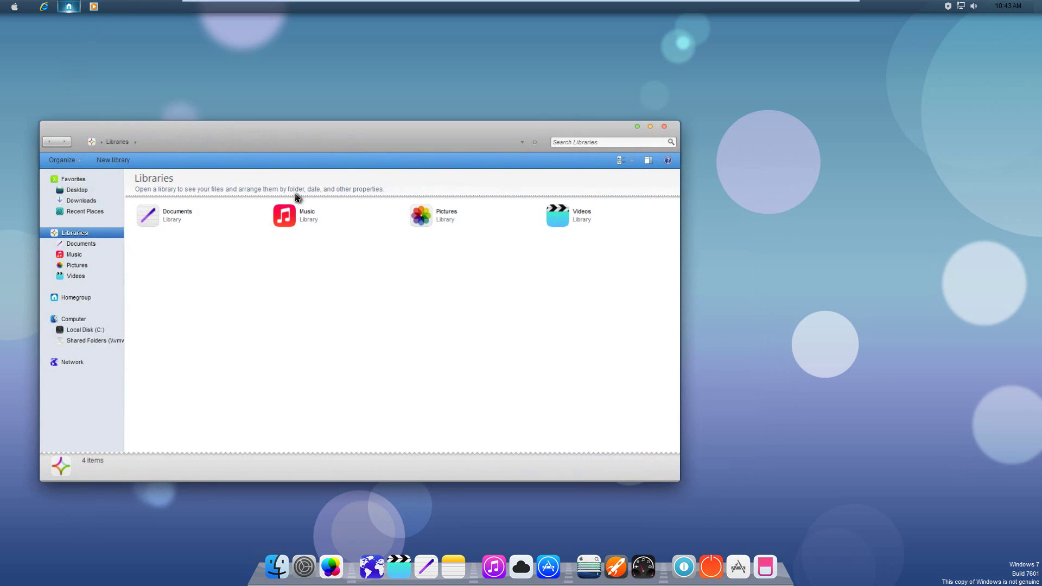
pyautogui.moveTo(284, 128)
pyautogui.mouseDown()
pyautogui.moveTo(505, 156)
pyautogui.moveTo(487, 123)
pyautogui.moveTo(467, 113)
pyautogui.mouseUp()
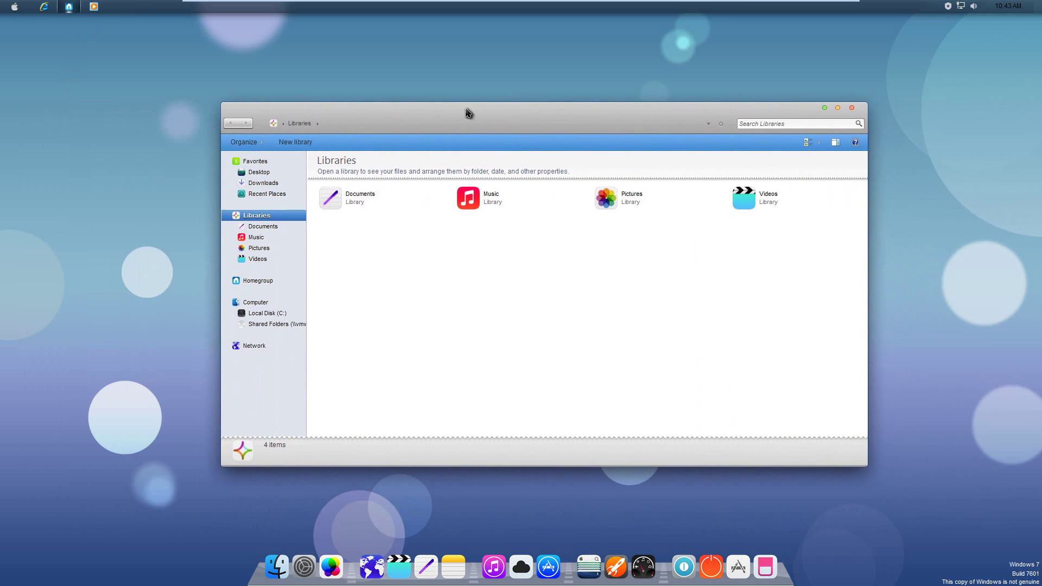
pyautogui.click(388, 200)
pyautogui.doubleClick(389, 199)
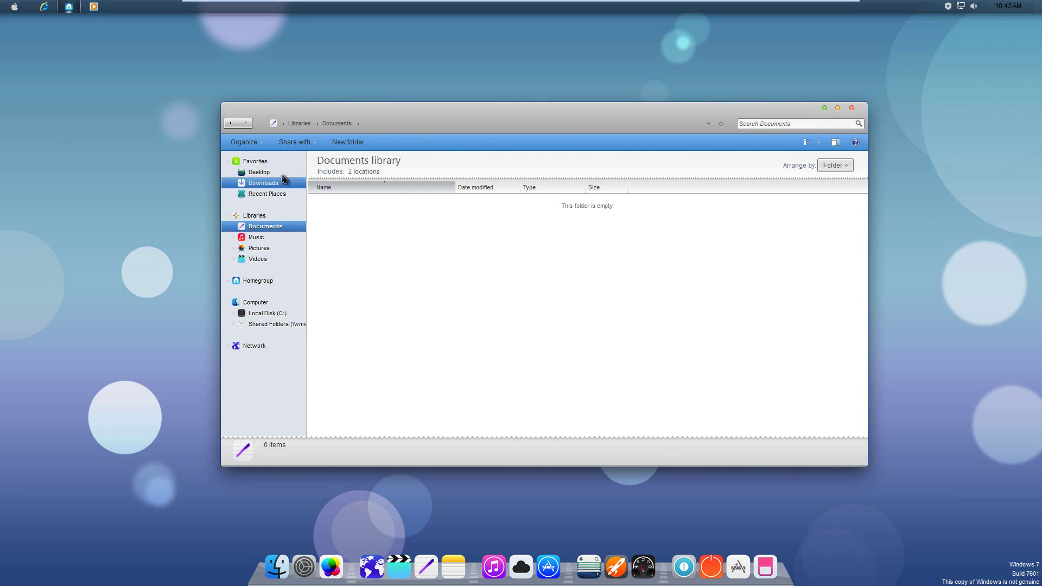
pyautogui.click(261, 173)
pyautogui.click(269, 183)
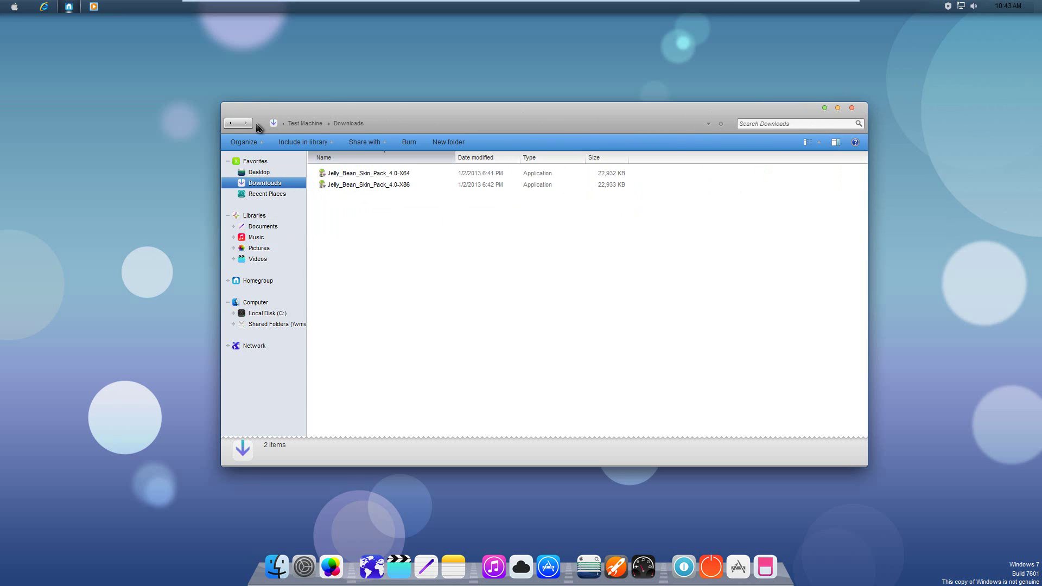
pyautogui.click(228, 124)
pyautogui.click(246, 123)
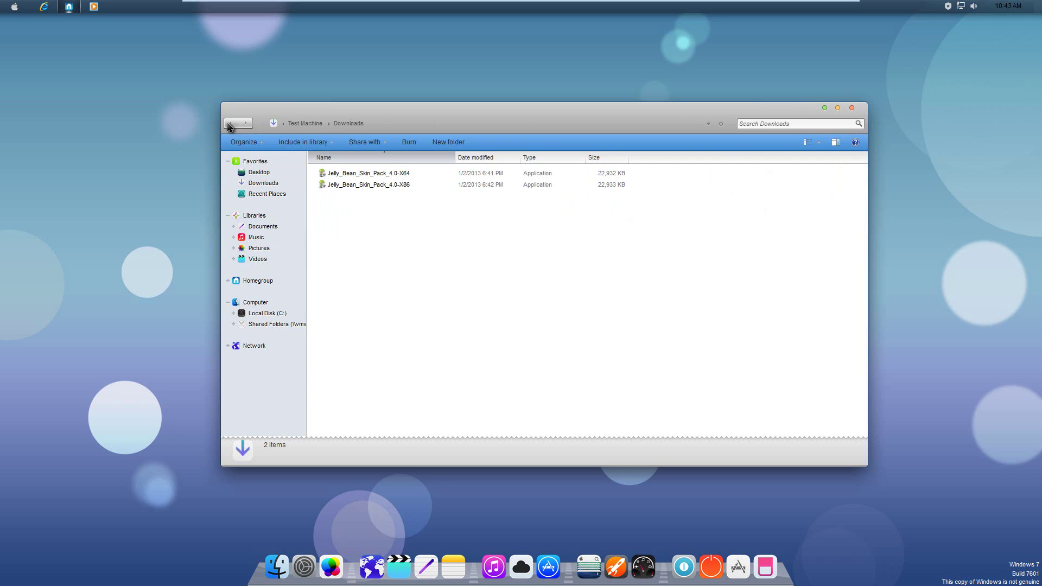
pyautogui.click(230, 123)
pyautogui.click(340, 124)
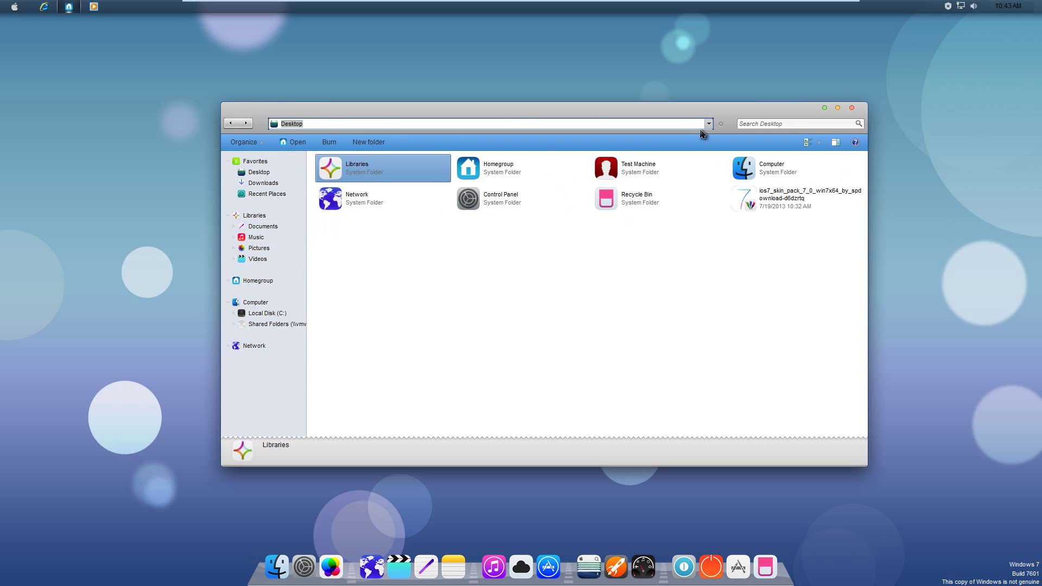
pyautogui.click(428, 284)
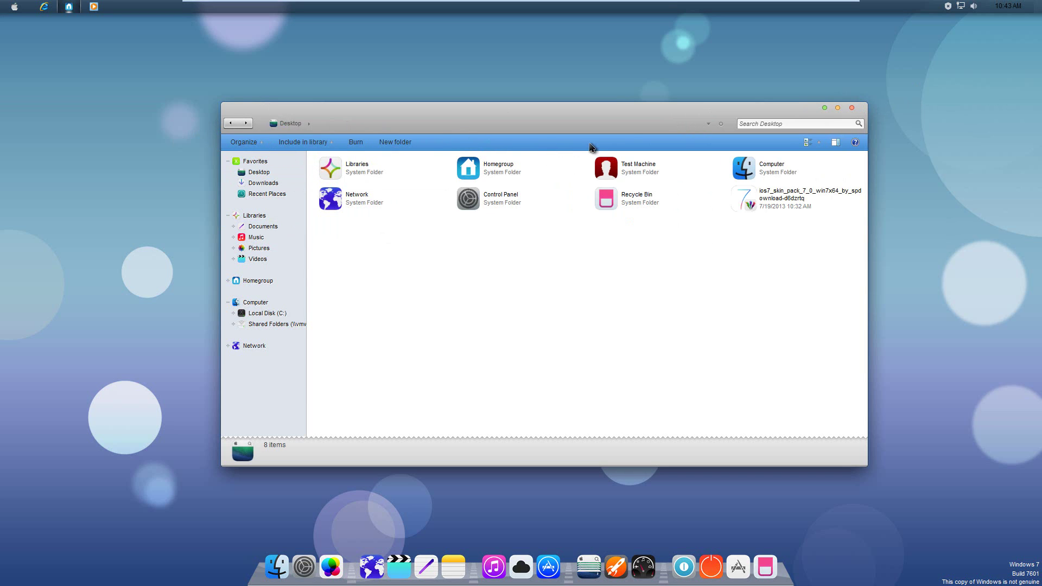
pyautogui.click(852, 107)
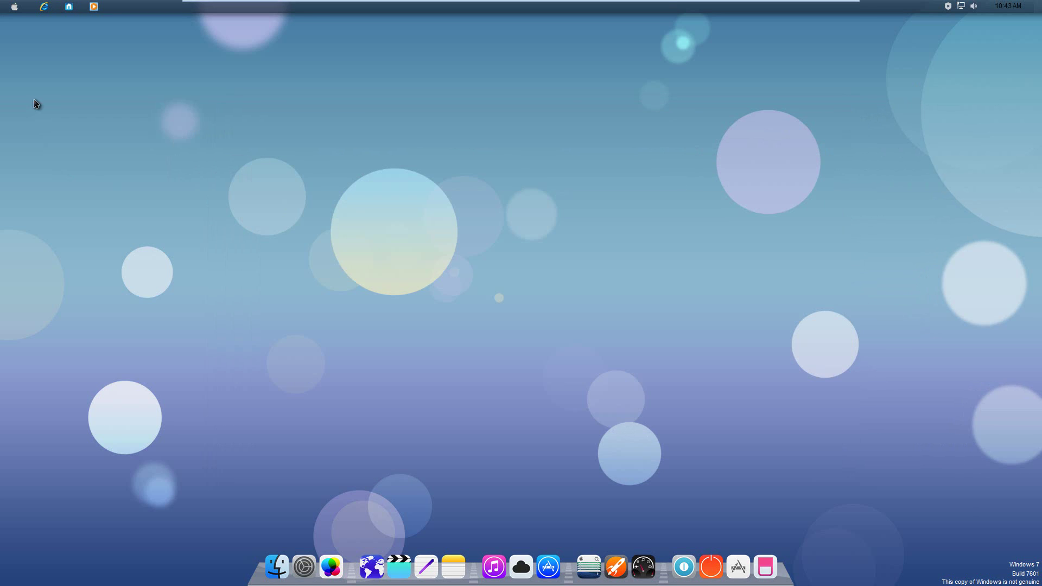
pyautogui.click(13, 7)
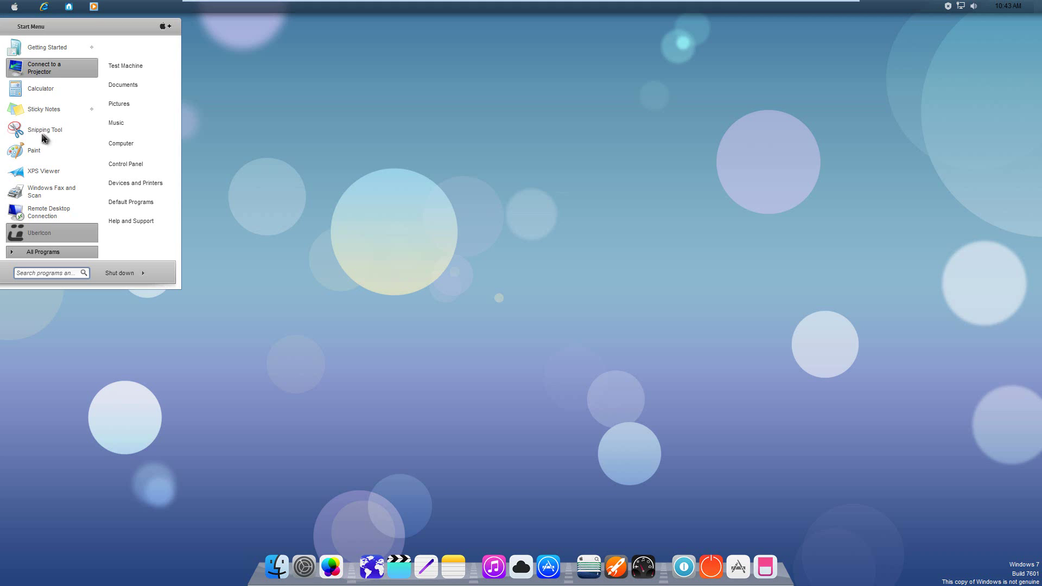
pyautogui.click(60, 253)
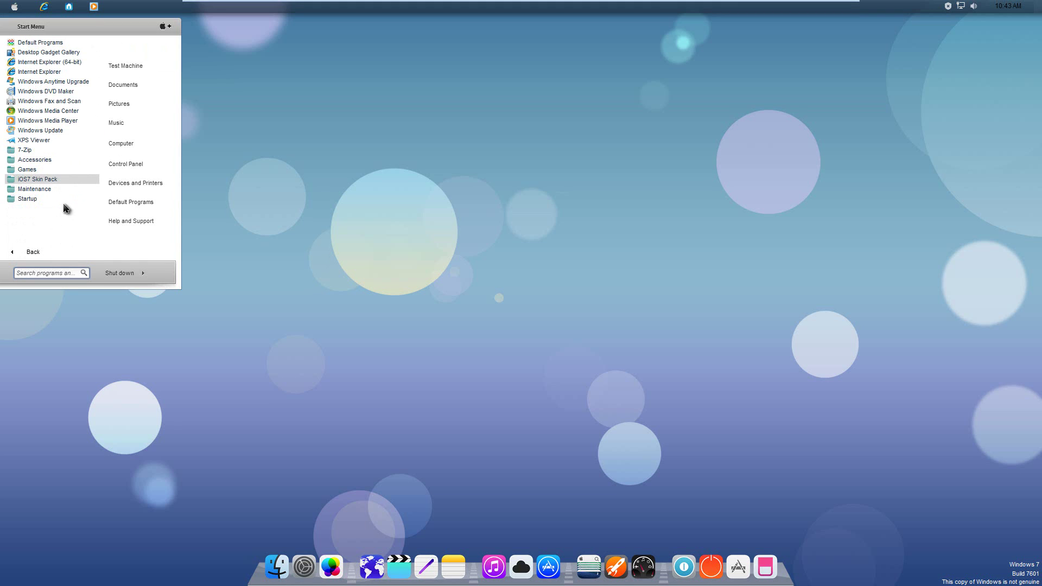
pyautogui.click(50, 179)
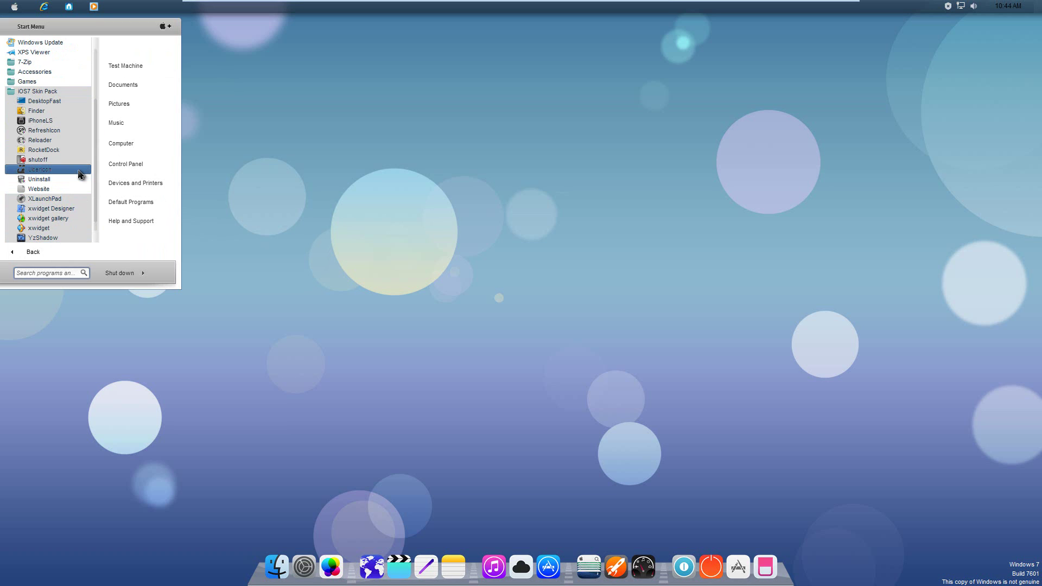
pyautogui.scroll(-1, 79, 174)
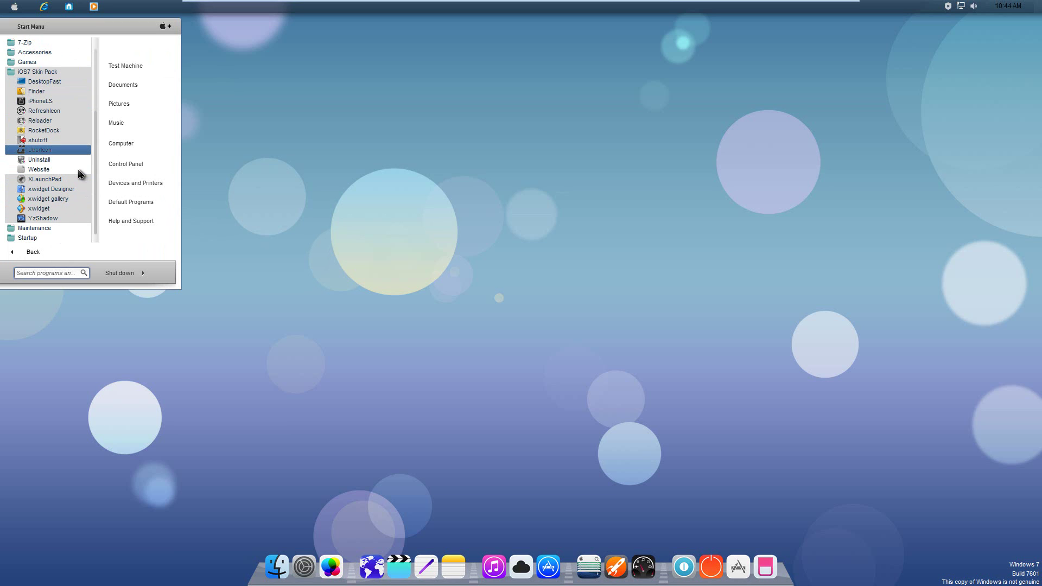
pyautogui.scroll(4, 76, 174)
pyautogui.scroll(-3, 65, 187)
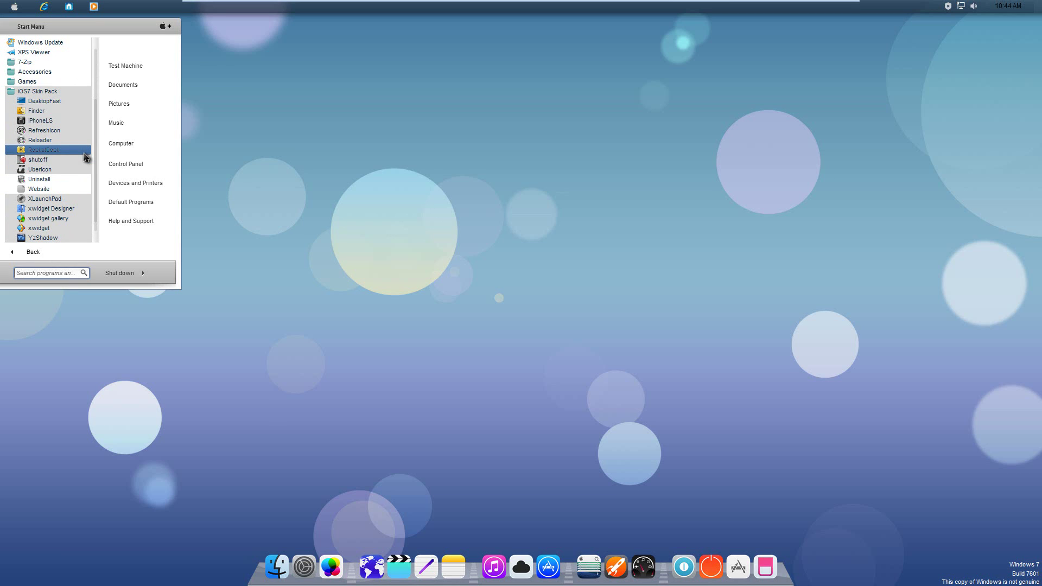
pyautogui.click(524, 190)
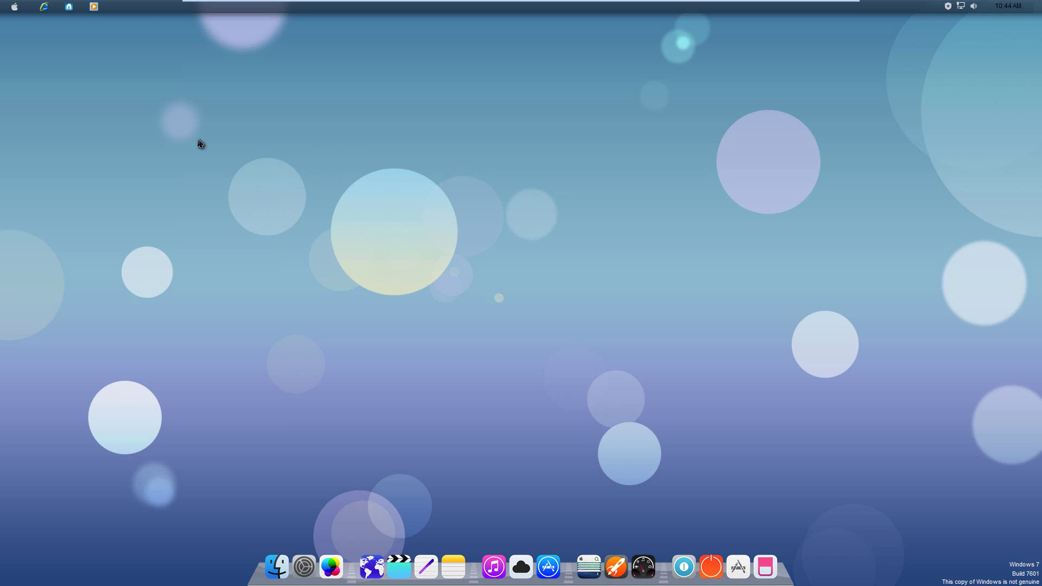
# - From Control Panel's Uninstall a program list, launch the iOS7 Skin Pack uninstaller and allow it
pyautogui.click(16, 8)
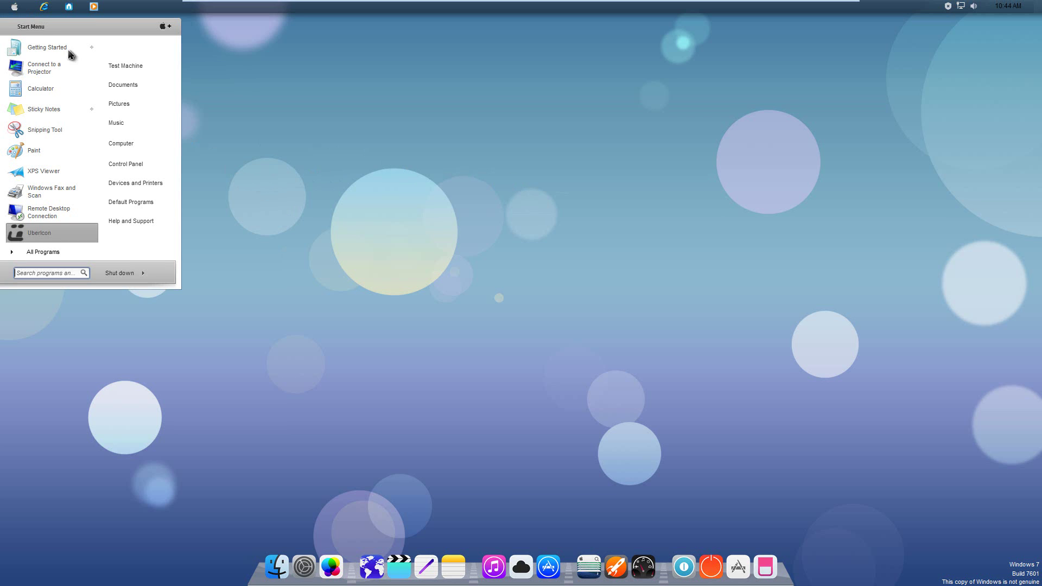
pyautogui.click(154, 165)
pyautogui.click(449, 306)
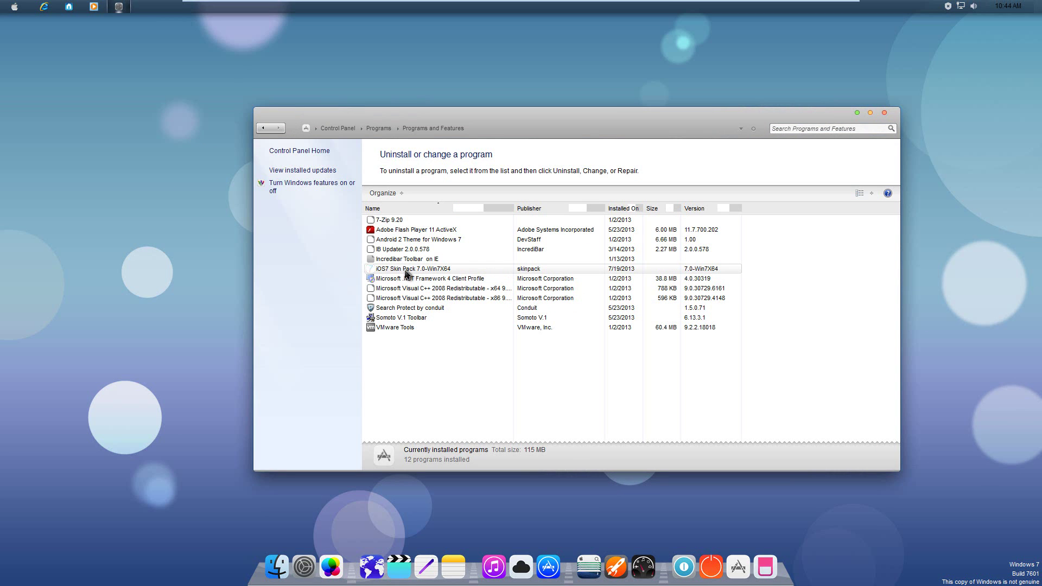
pyautogui.doubleClick(406, 271)
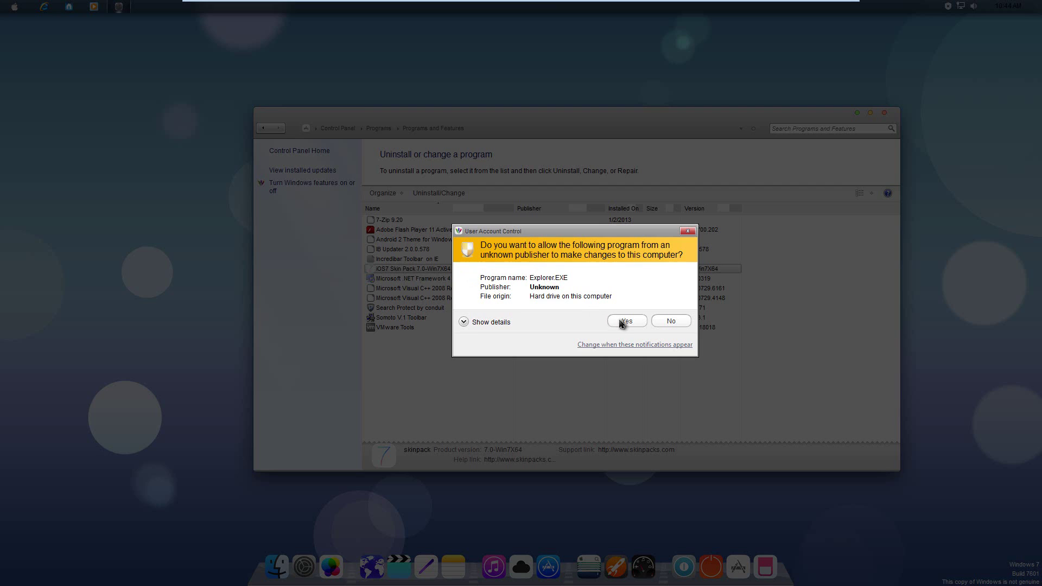
pyautogui.click(625, 324)
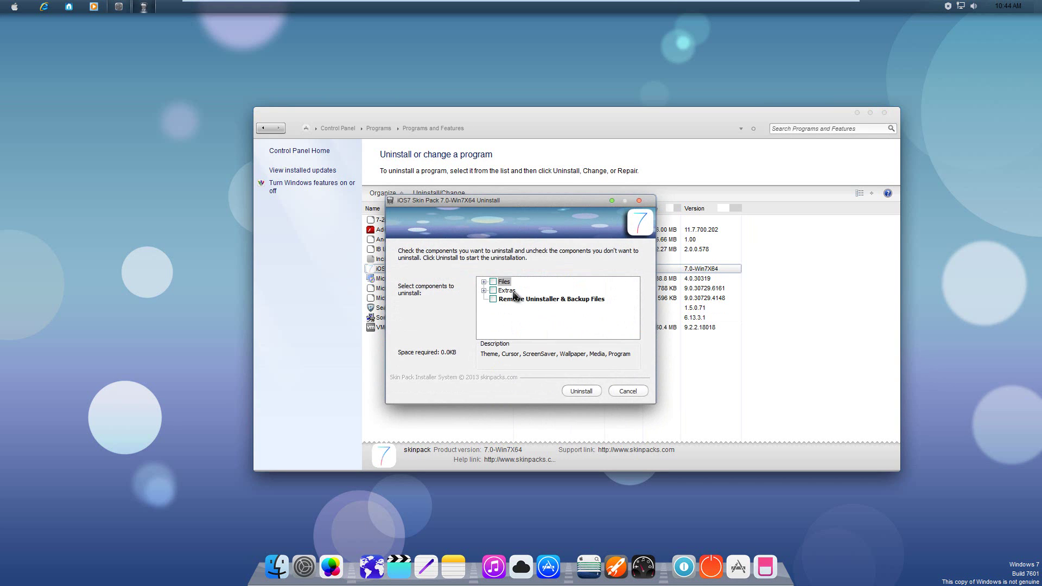
# - Uninstall with Extras and Remove Uninstaller ticked, confirm the backup removal, and finish the wizard
pyautogui.click(493, 290)
pyautogui.click(493, 299)
pyautogui.click(591, 392)
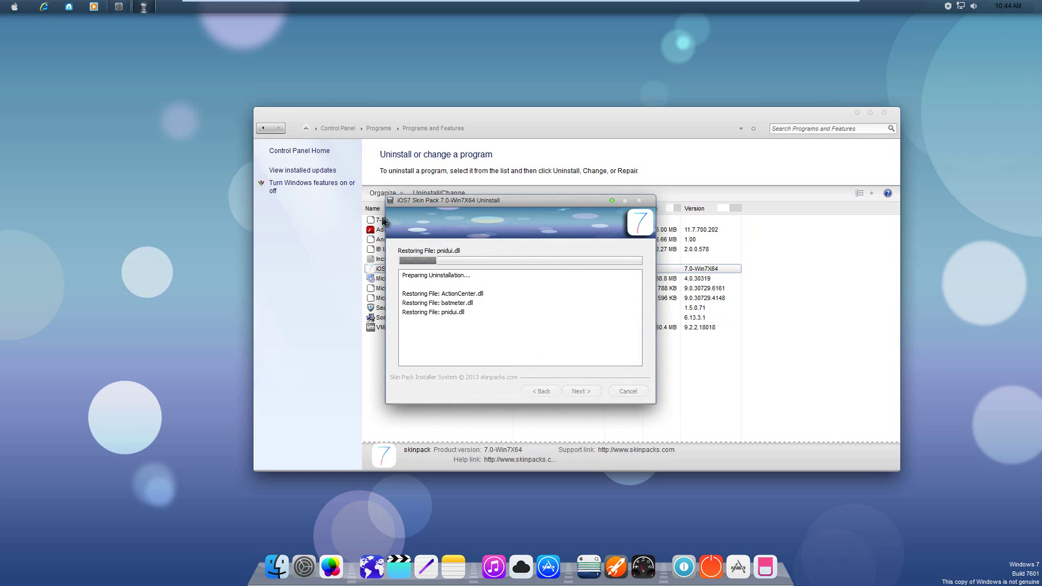
pyautogui.click(883, 113)
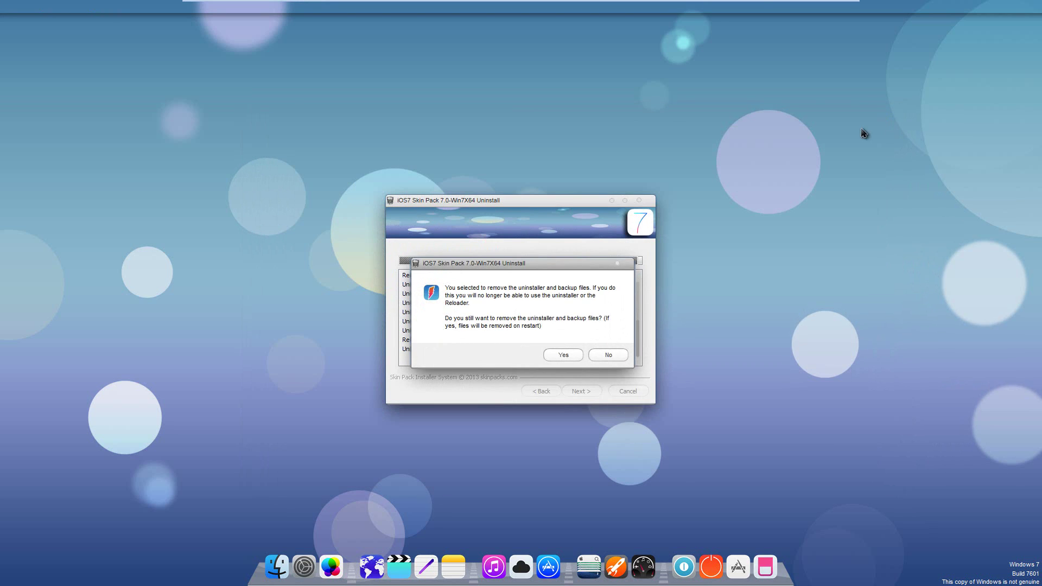
pyautogui.click(567, 353)
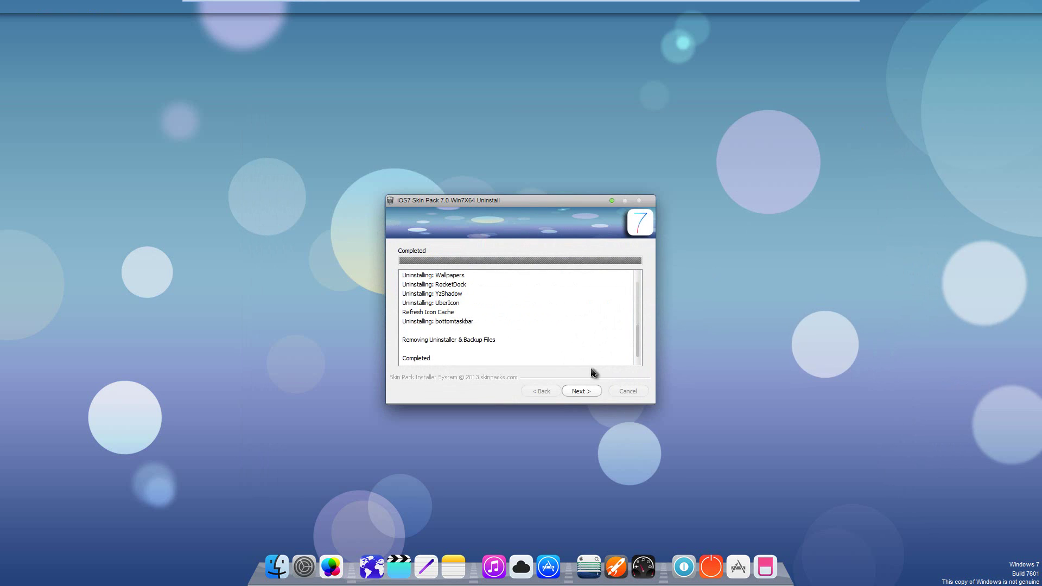
pyautogui.click(589, 393)
pyautogui.click(581, 391)
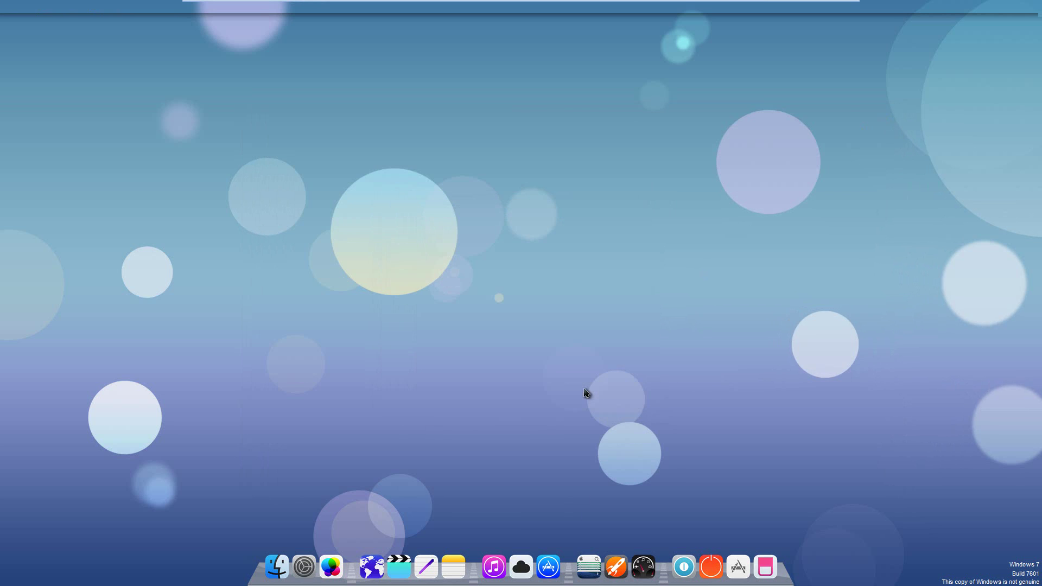